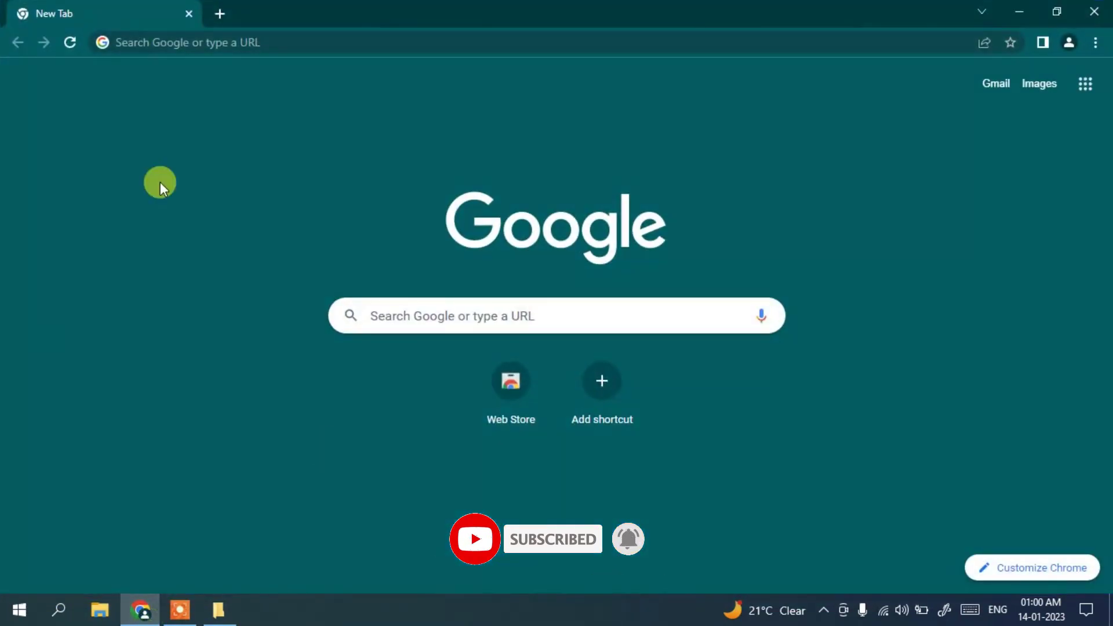
Search Google for 'eclipse ide download' from the Chrome address bar
{"action": "left_click", "coordinate": [293, 39]}
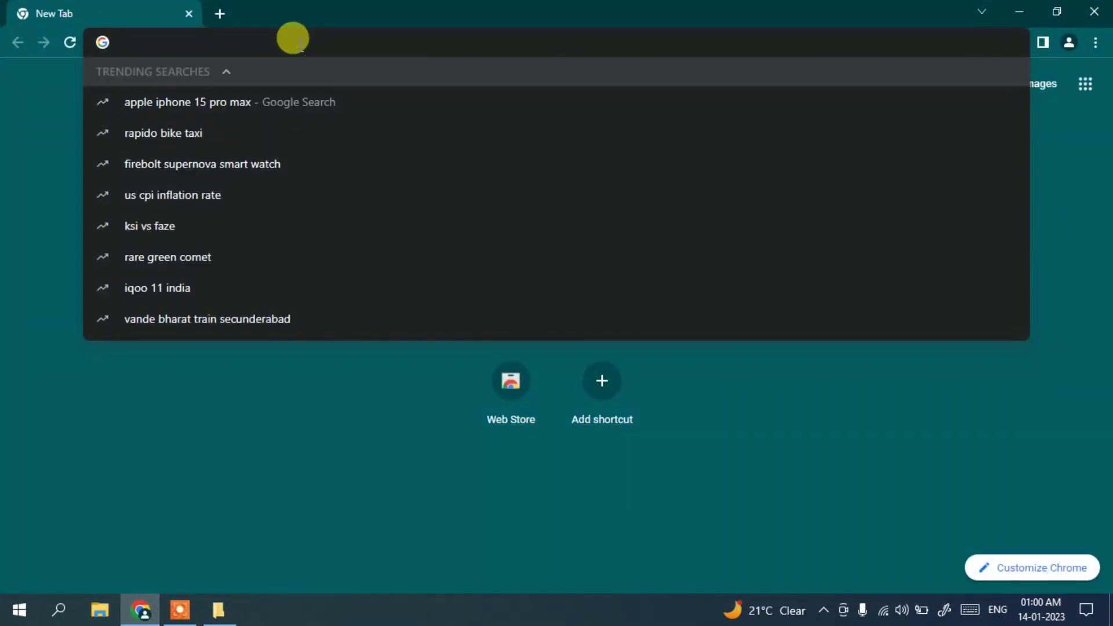
{"action": "type", "text": "eclips"}
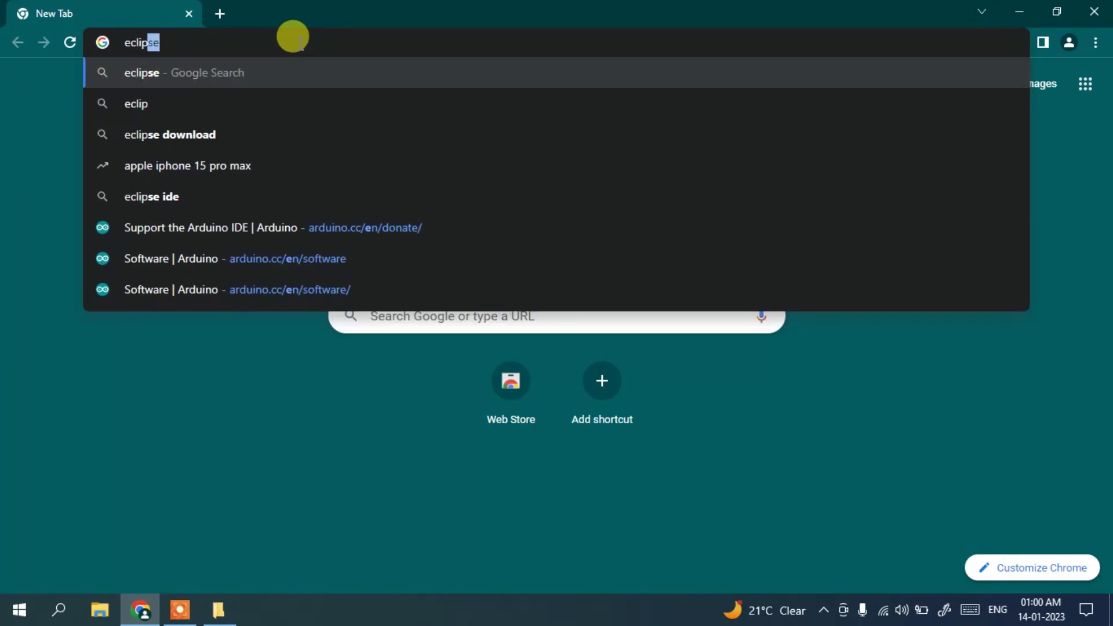
{"action": "type", "text": "e"}
{"action": "key", "text": "Down"}
{"action": "key", "text": "Down"}
{"action": "key", "text": "Down"}
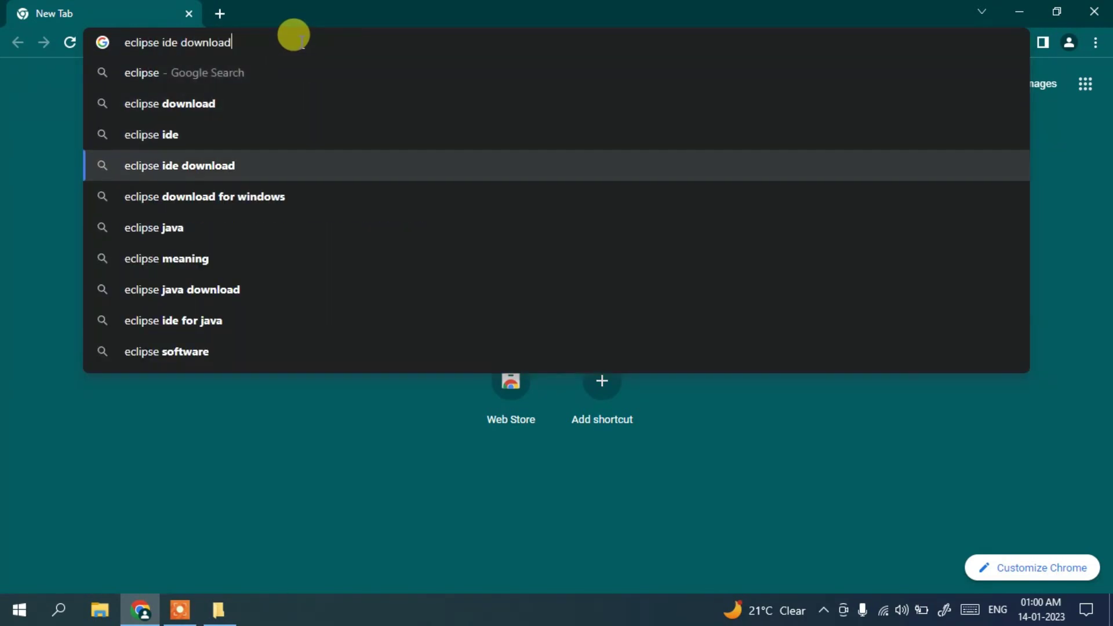
{"action": "key", "text": "Return"}
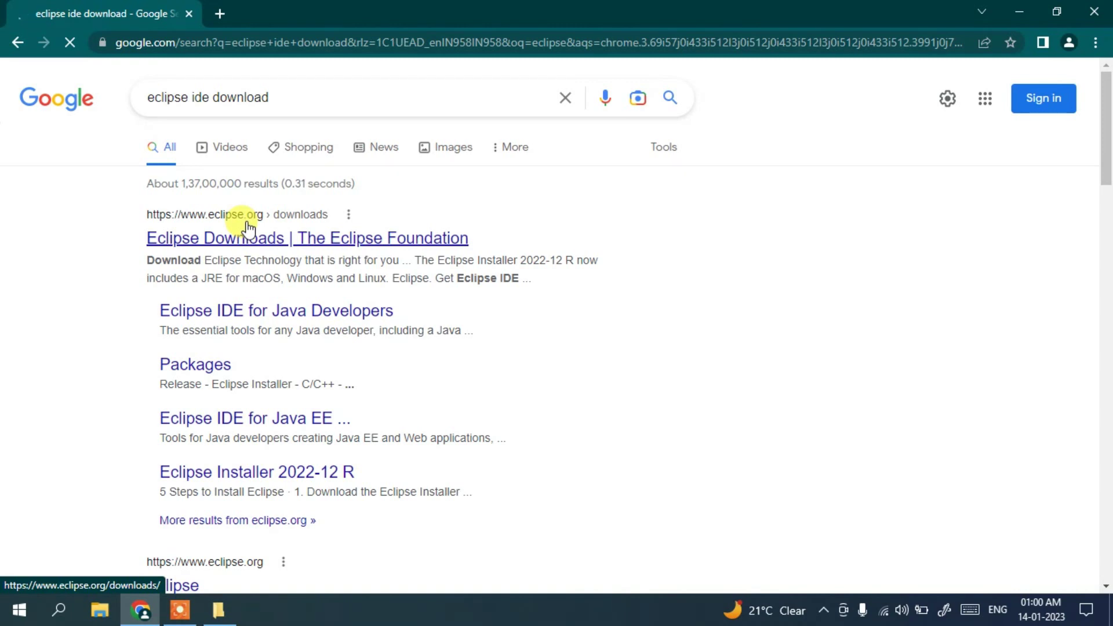
From the Eclipse Downloads page, start the x86_64 installer download from the mirror, then cancel it
{"action": "left_click", "coordinate": [203, 243]}
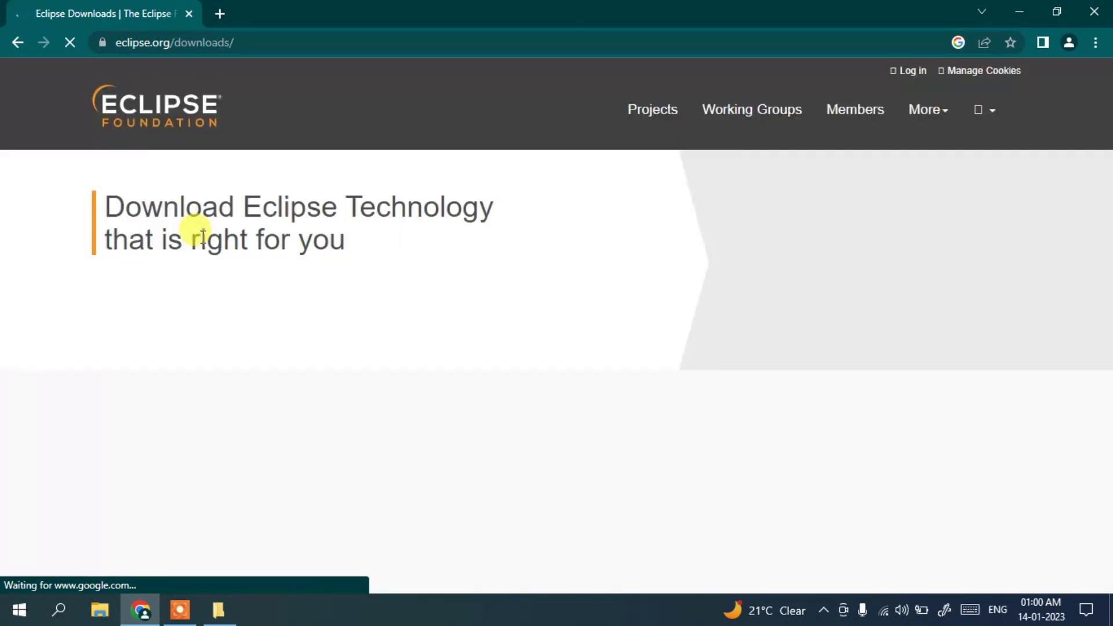
{"action": "scroll", "coordinate": [319, 249], "scroll_direction": "down", "scroll_amount": 2}
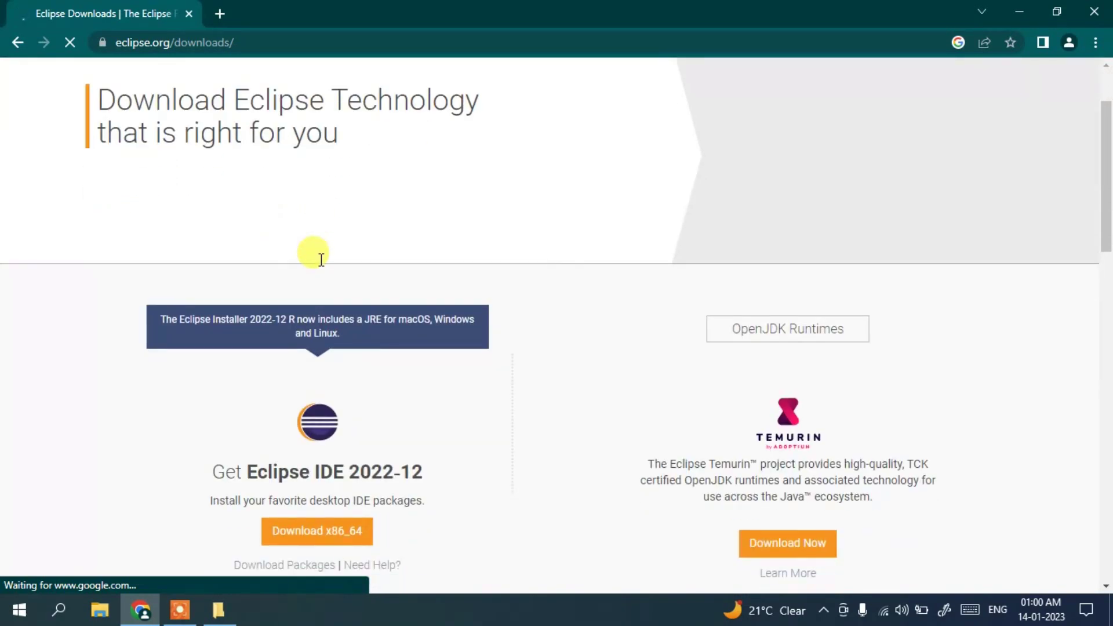
{"action": "scroll", "coordinate": [321, 255], "scroll_direction": "down", "scroll_amount": 2}
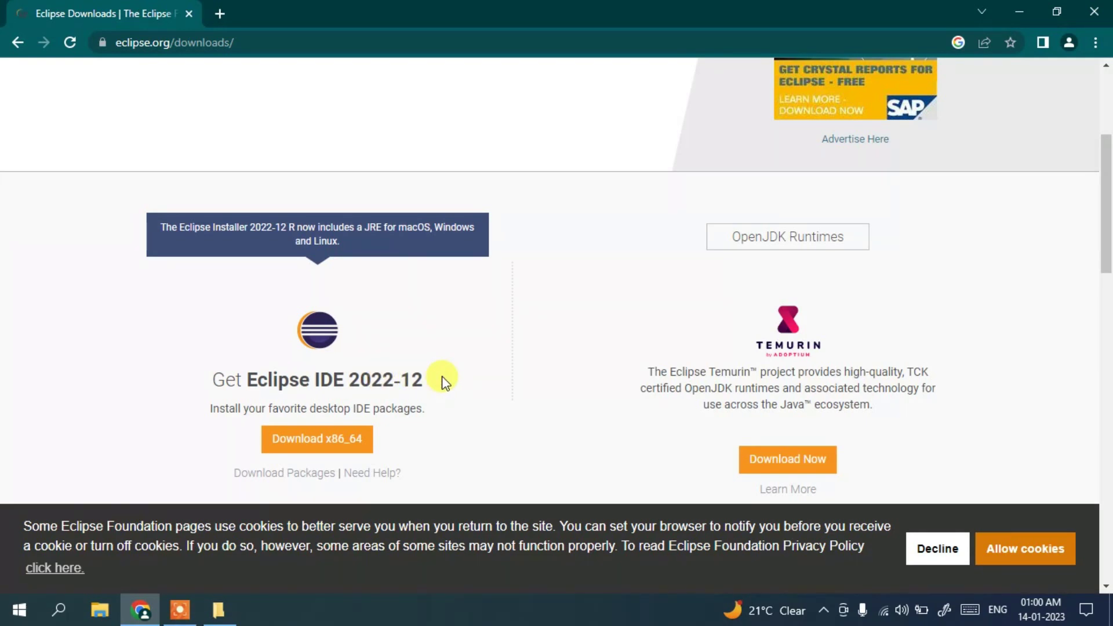
{"action": "scroll", "coordinate": [442, 383], "scroll_direction": "down", "scroll_amount": 1}
{"action": "left_click", "coordinate": [344, 364]}
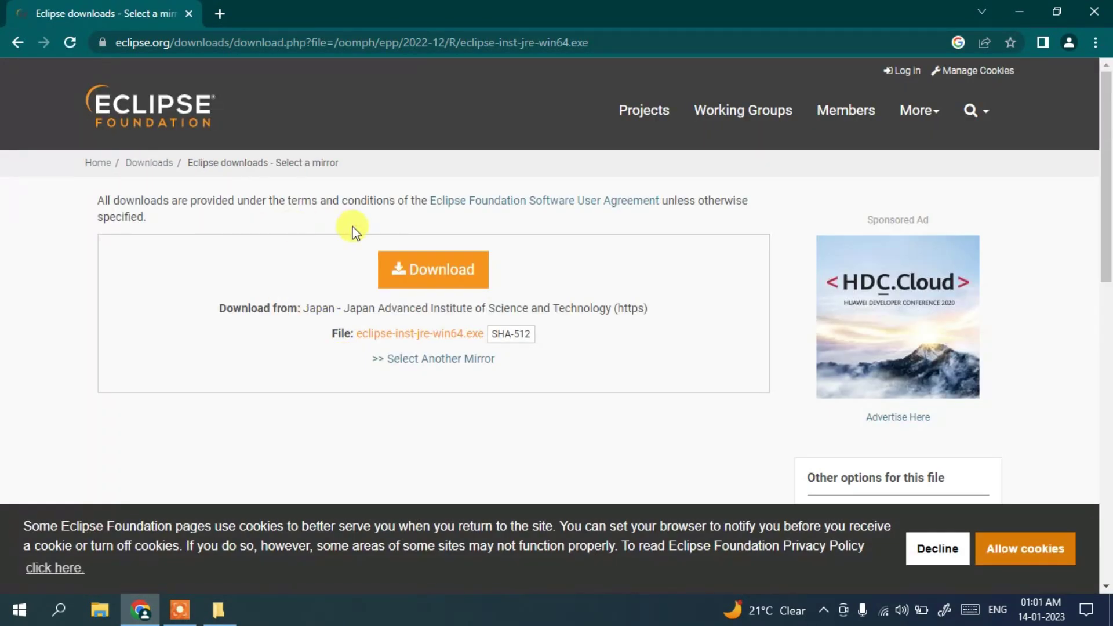
{"action": "left_click", "coordinate": [413, 280]}
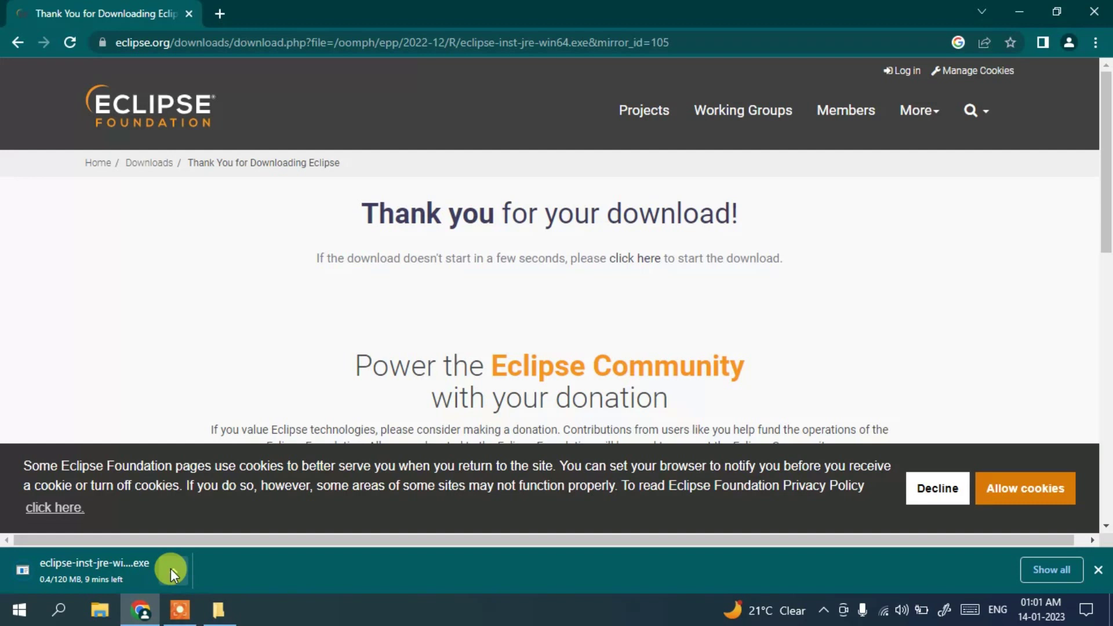
{"action": "left_click", "coordinate": [170, 568]}
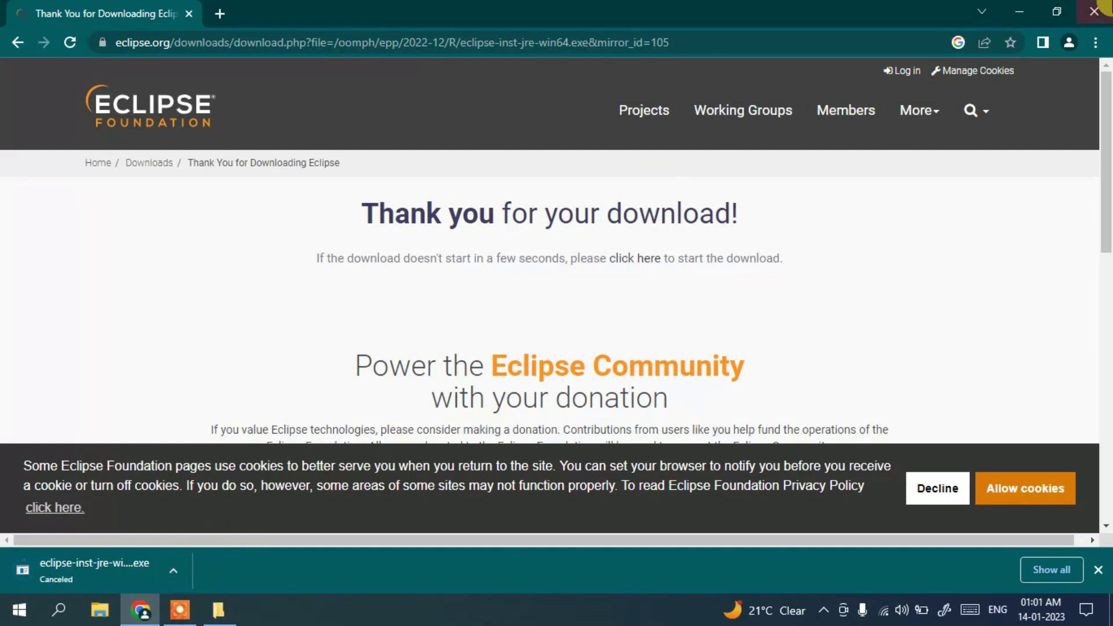
Run eclipse-inst-jre-win64 from the Downloads\Software folder in File Explorer
{"action": "left_click", "coordinate": [1031, 11]}
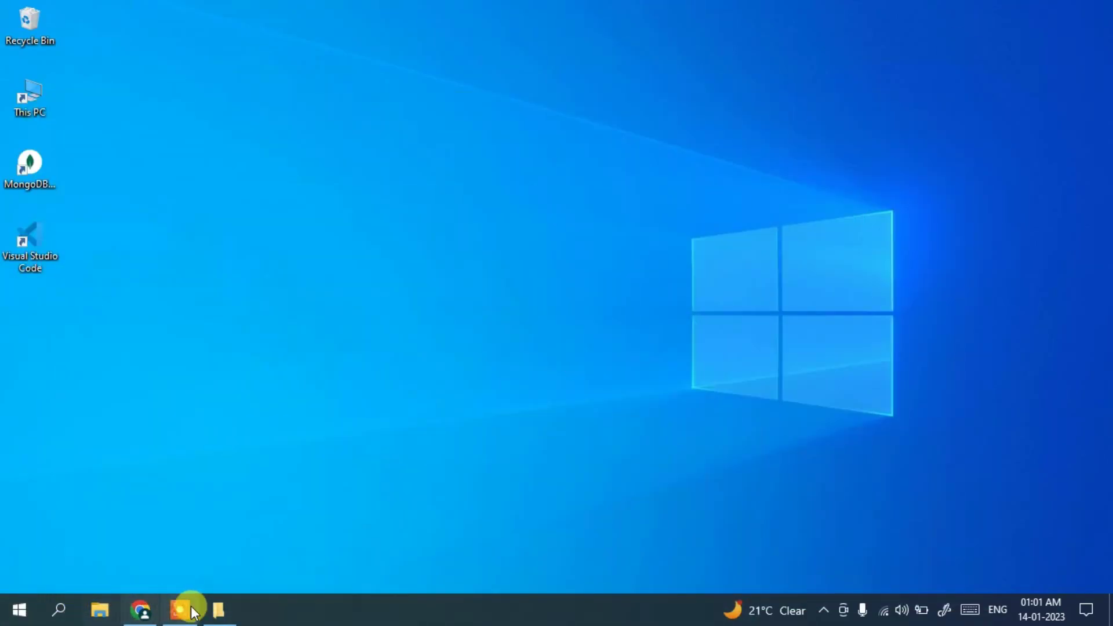
{"action": "left_click", "coordinate": [218, 608]}
{"action": "left_click", "coordinate": [479, 183]}
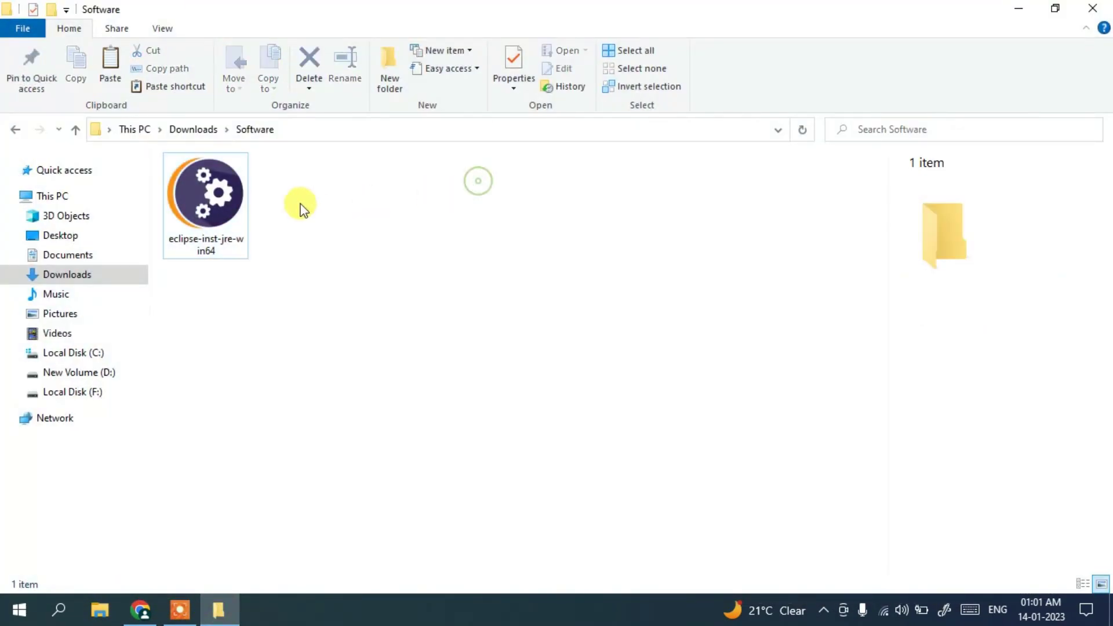
{"action": "left_click", "coordinate": [213, 197]}
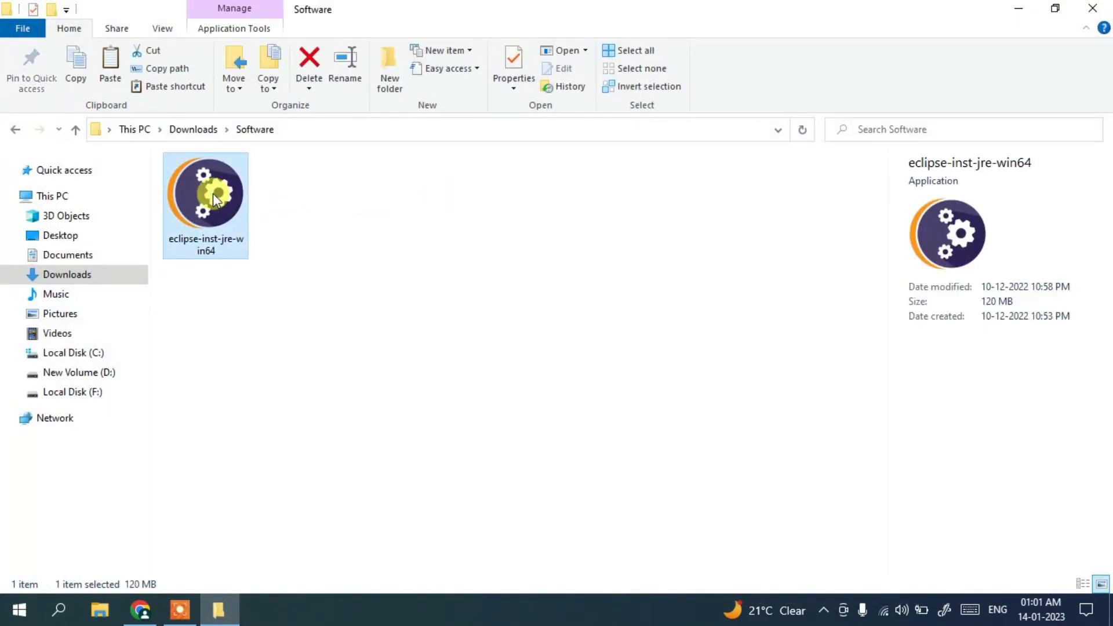
{"action": "double_click", "coordinate": [214, 198]}
Minimize Explorer and scroll the installer's product list back up to Eclipse IDE for Java Developers
{"action": "left_click", "coordinate": [1018, 12]}
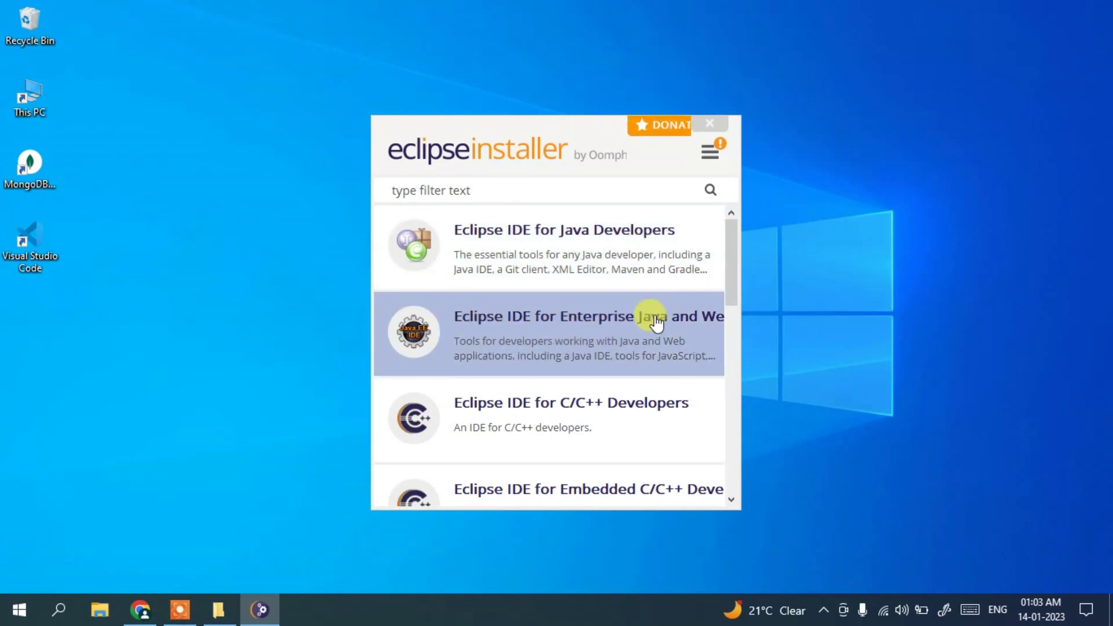
{"action": "scroll", "coordinate": [665, 329], "scroll_direction": "down", "scroll_amount": 1}
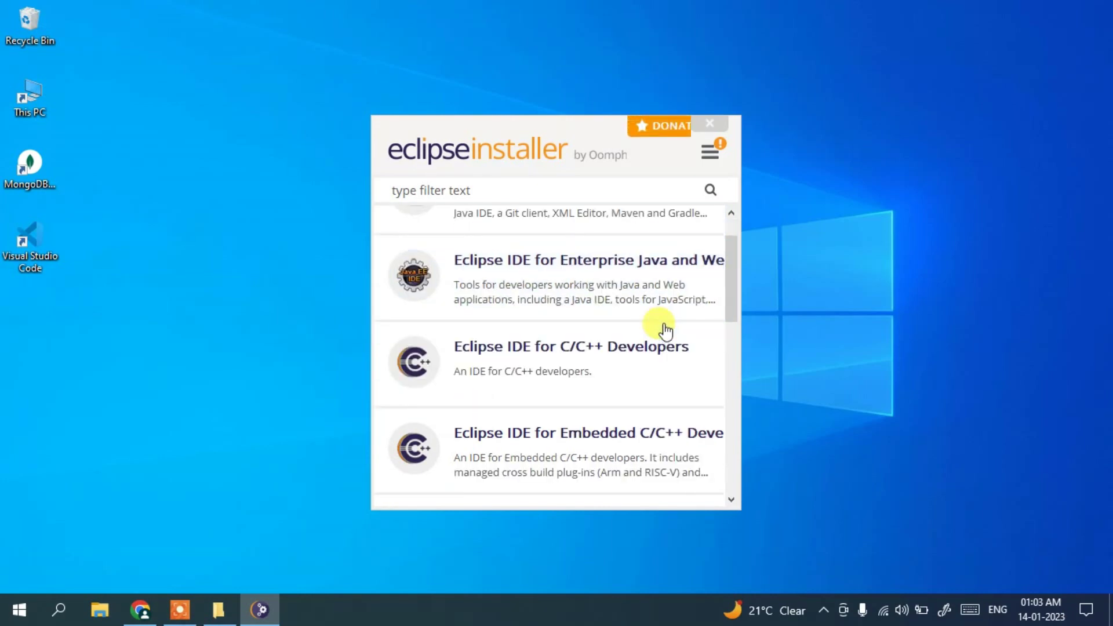
{"action": "scroll", "coordinate": [664, 329], "scroll_direction": "down", "scroll_amount": 1}
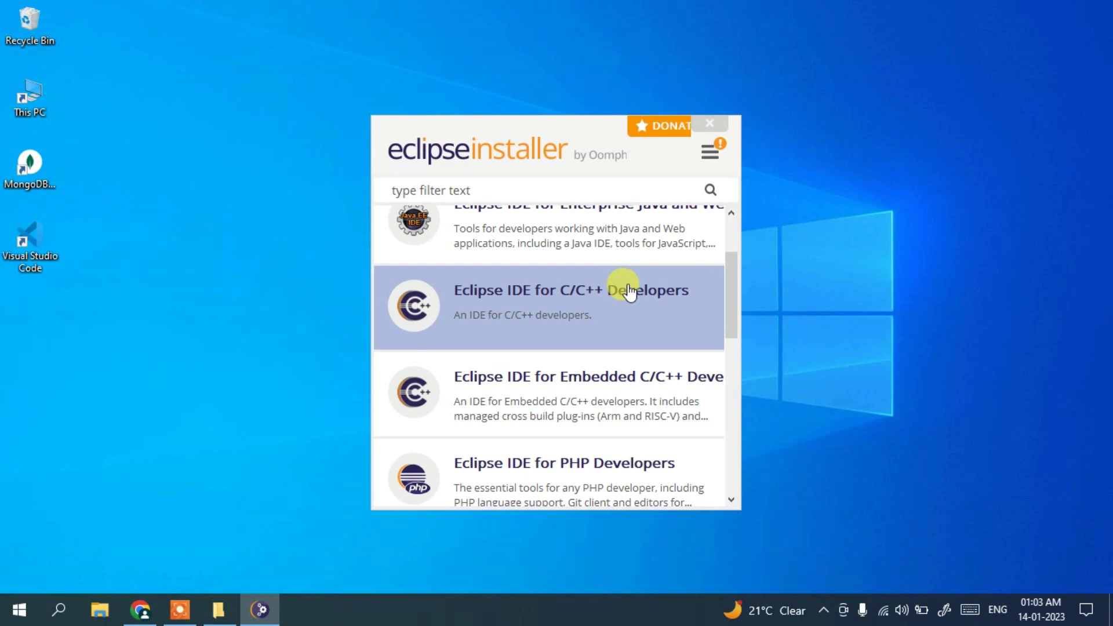
{"action": "scroll", "coordinate": [626, 342], "scroll_direction": "down", "scroll_amount": 3}
{"action": "scroll", "coordinate": [622, 387], "scroll_direction": "up", "scroll_amount": 5}
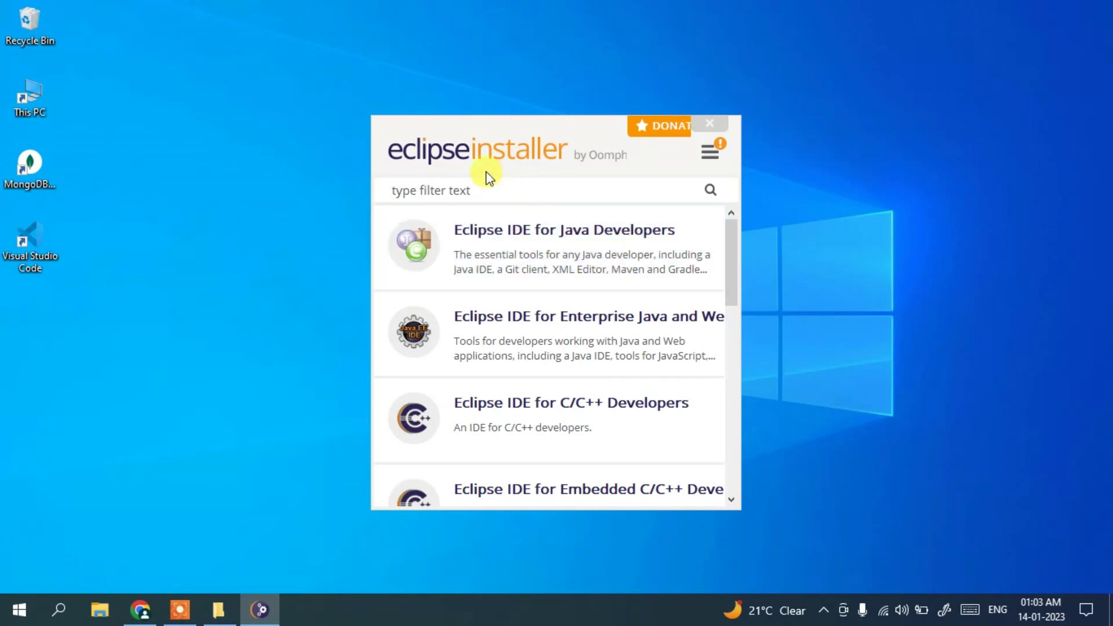
Select Eclipse IDE for Java Developers, keep the jdk-19 VM, and start the installation
{"action": "left_click", "coordinate": [549, 250]}
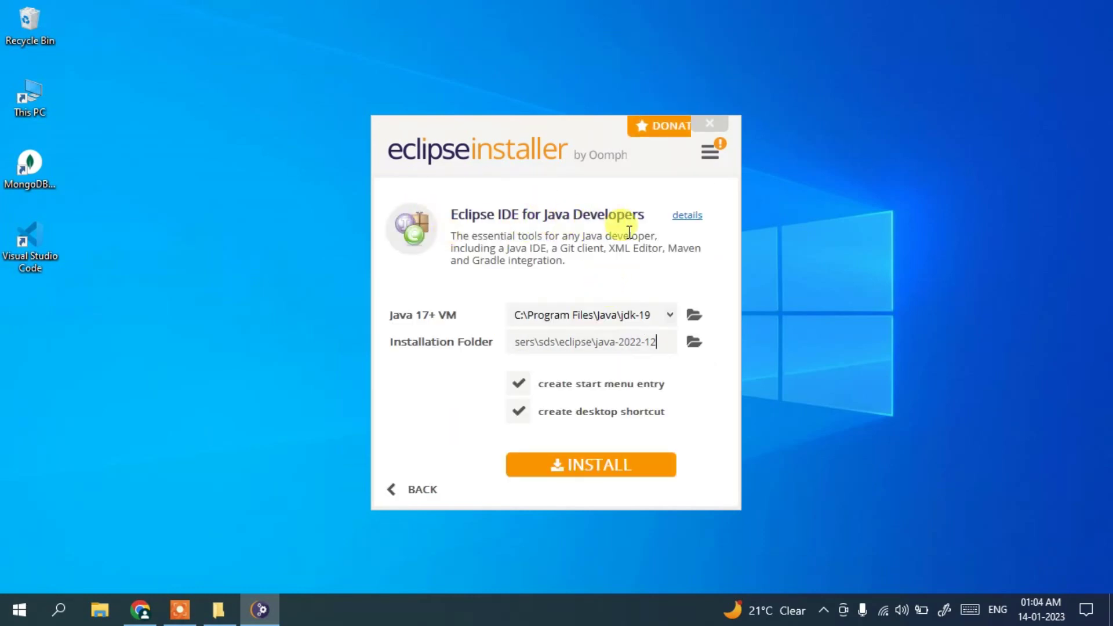
{"action": "left_click", "coordinate": [515, 313]}
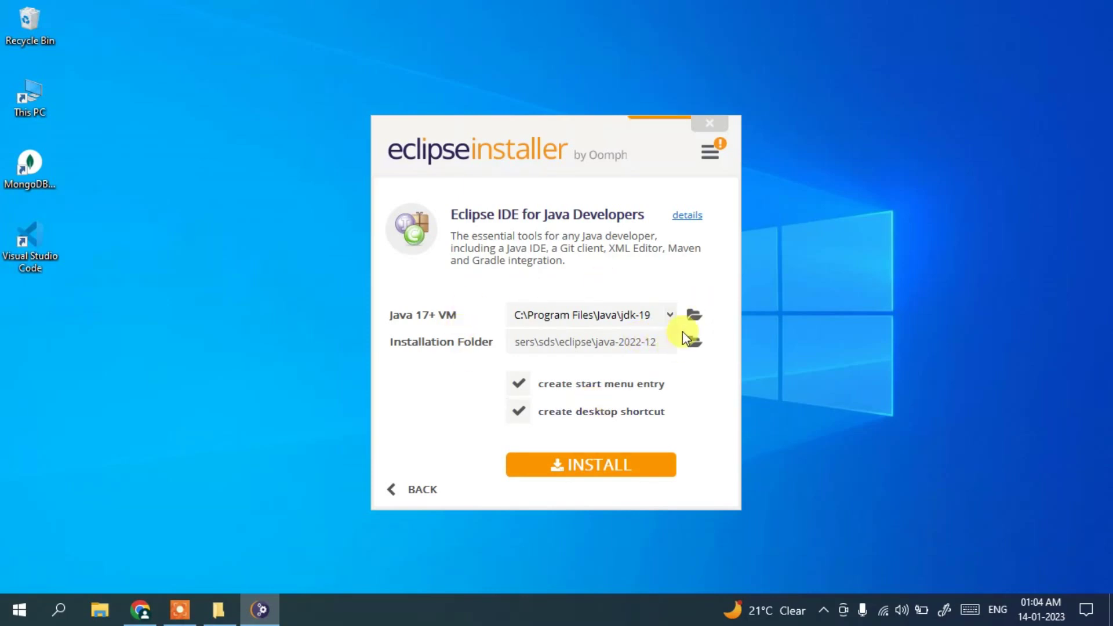
{"action": "left_click", "coordinate": [589, 465]}
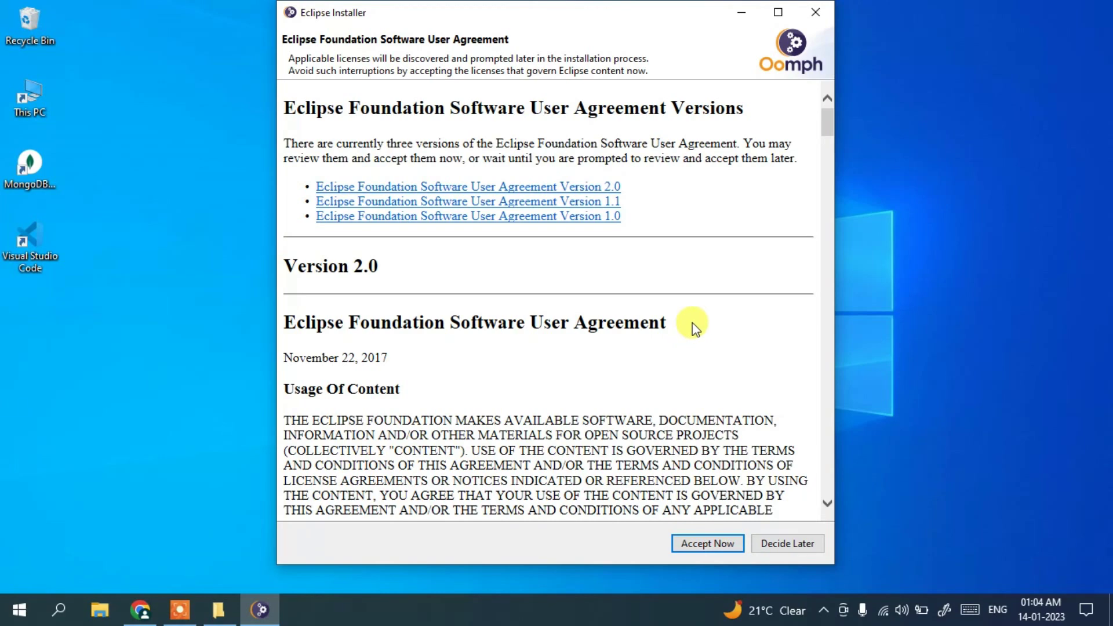
Accept the Eclipse Foundation Software User Agreement so the installation completes
{"action": "scroll", "coordinate": [696, 325], "scroll_direction": "down", "scroll_amount": 15}
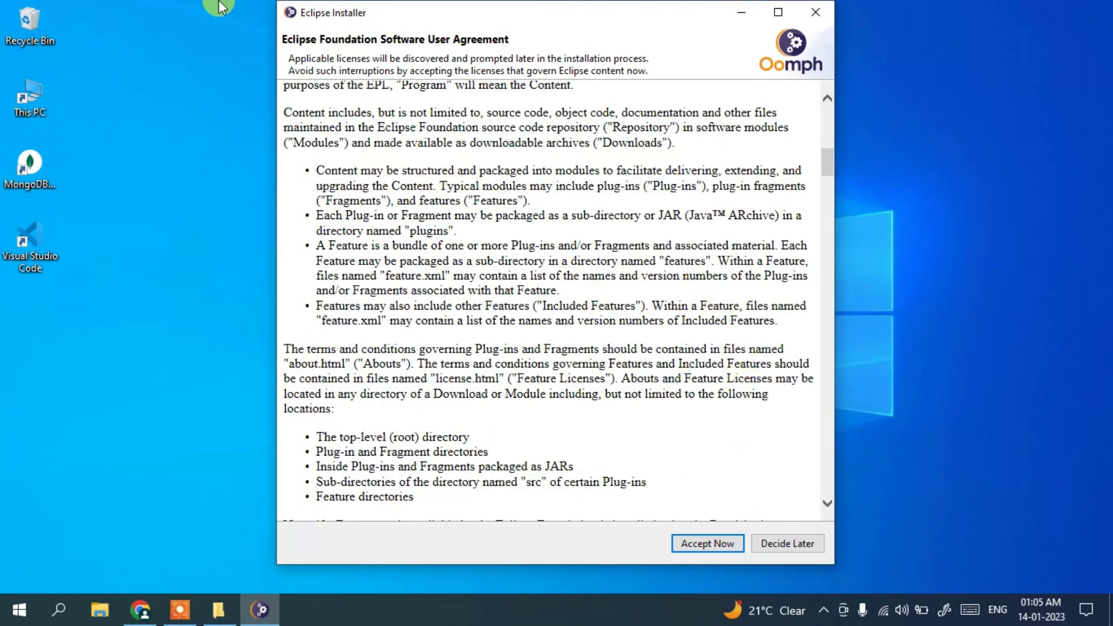
{"action": "left_click", "coordinate": [721, 538]}
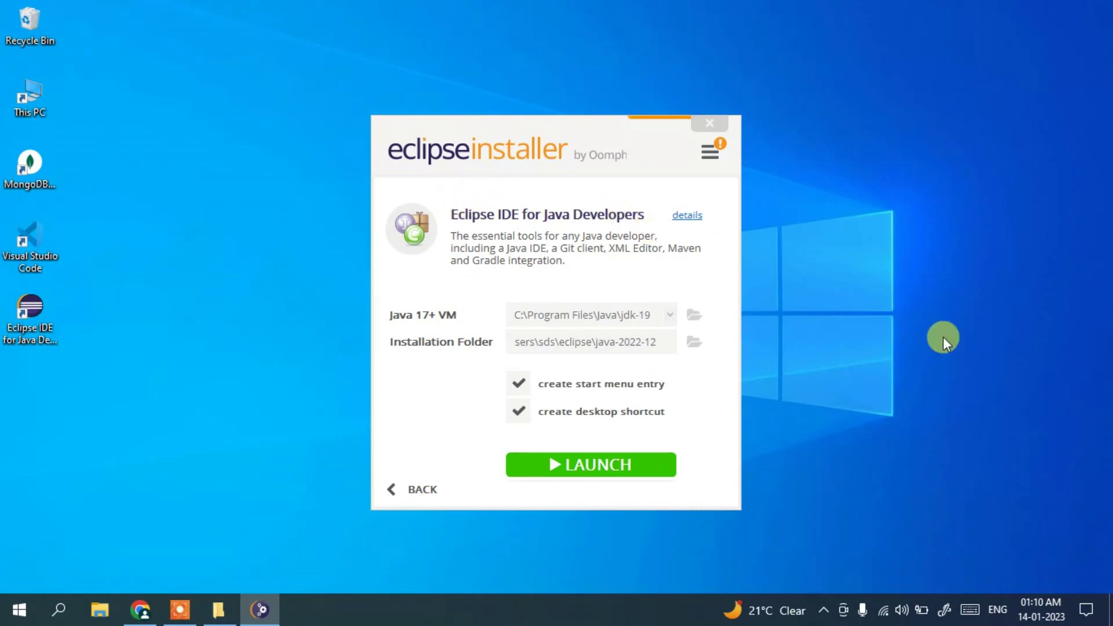
Launch the installed IDE into the default eclipse-workspace
{"action": "left_click", "coordinate": [599, 471]}
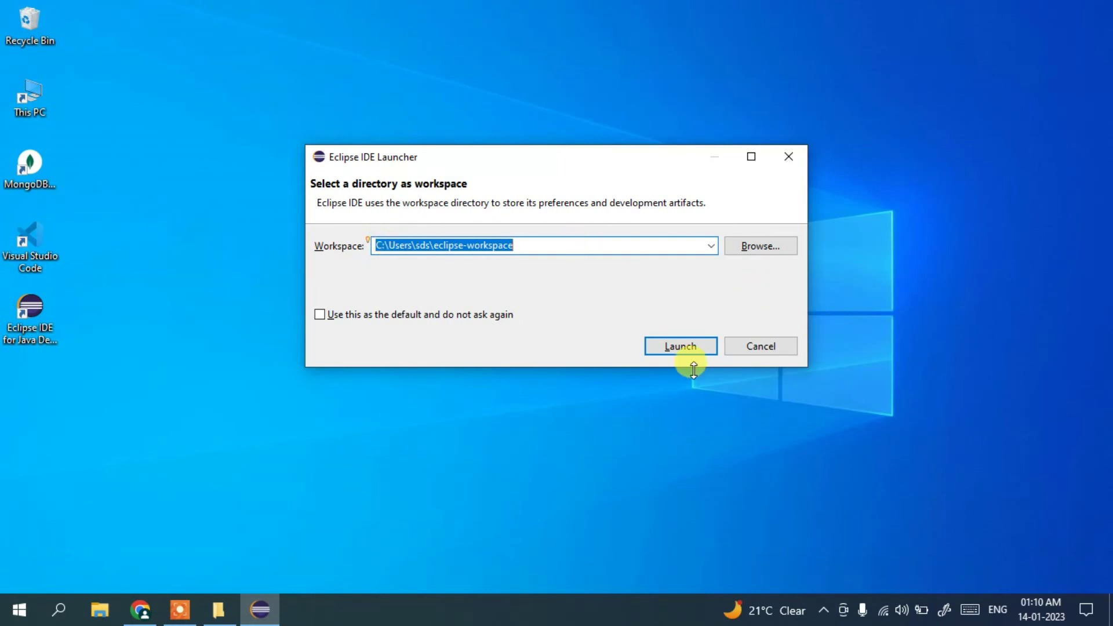
{"action": "left_click", "coordinate": [702, 349]}
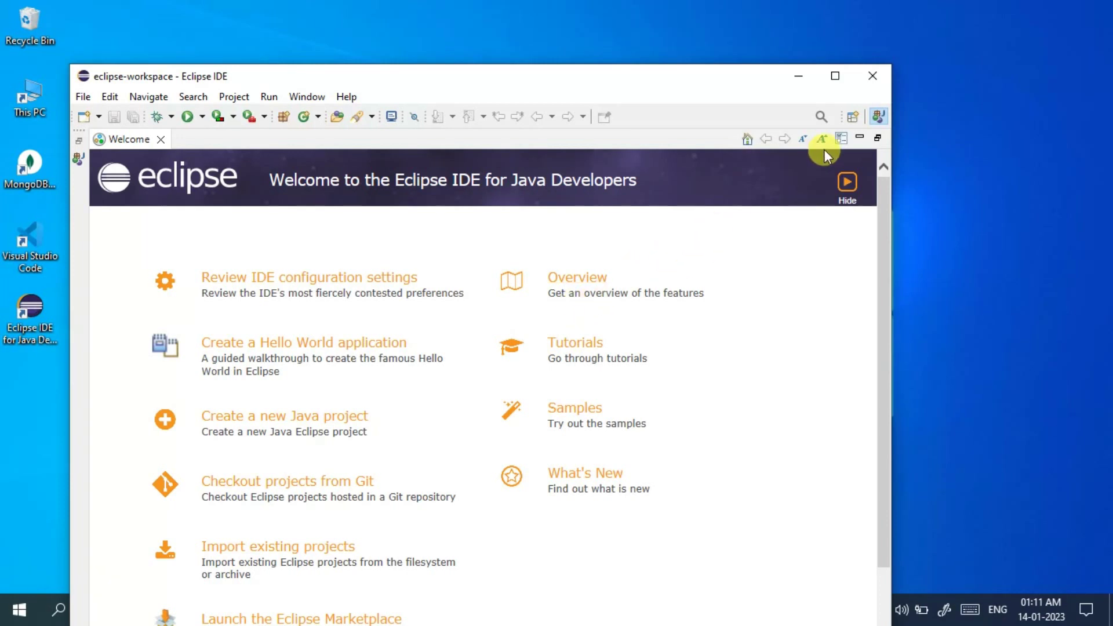
Maximize Eclipse, close the Welcome page, and minimize the Donate page that opened in Chrome
{"action": "left_click", "coordinate": [835, 76]}
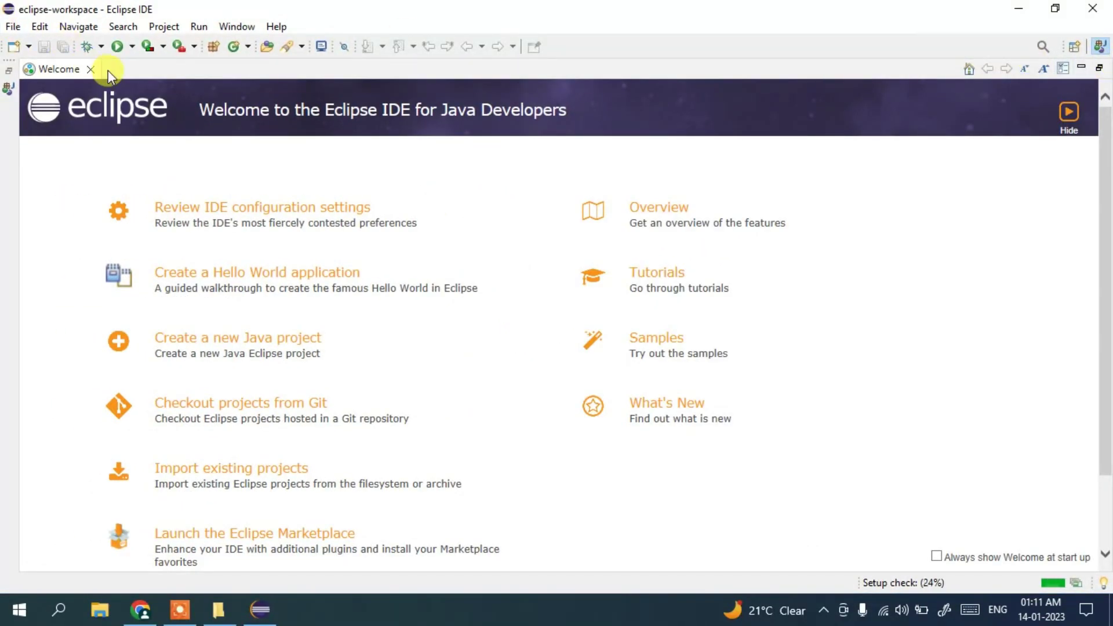
{"action": "left_click", "coordinate": [90, 69]}
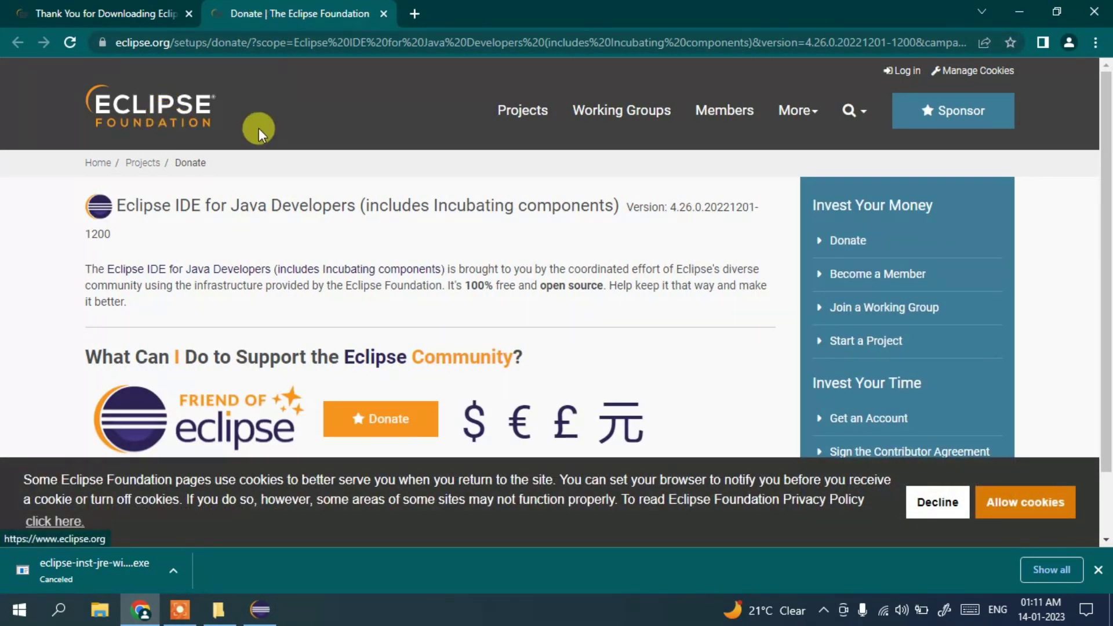
{"action": "scroll", "coordinate": [314, 141], "scroll_direction": "down", "scroll_amount": 1}
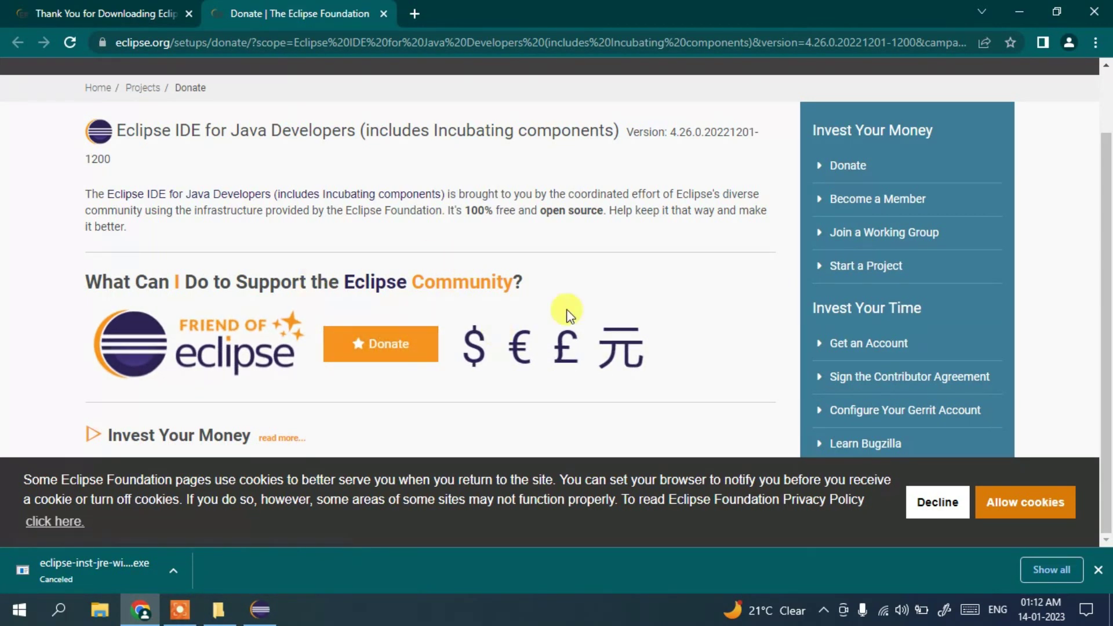
{"action": "left_click", "coordinate": [1018, 13]}
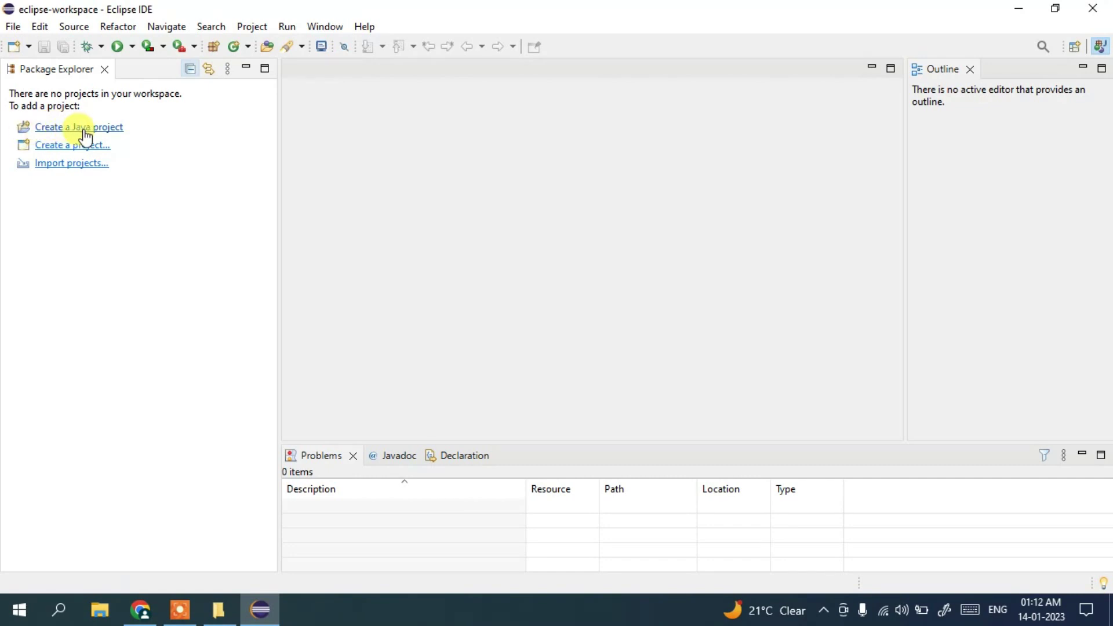
Start a new Java project via File > New > Java Project
{"action": "left_click", "coordinate": [18, 27]}
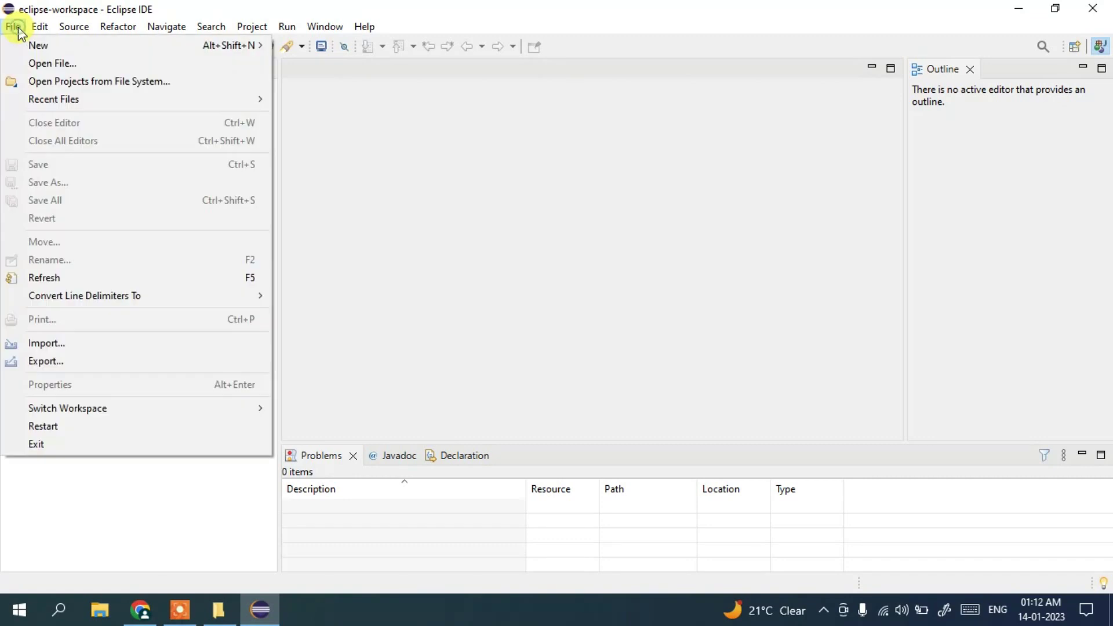
{"action": "mouse_move", "coordinate": [63, 45]}
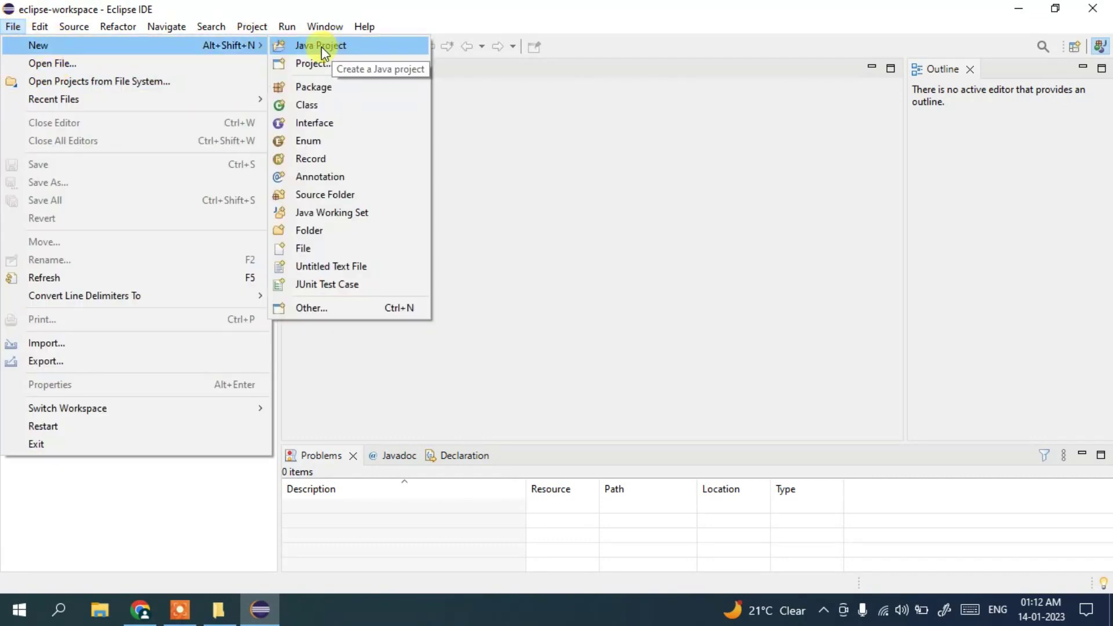
{"action": "left_click", "coordinate": [359, 47]}
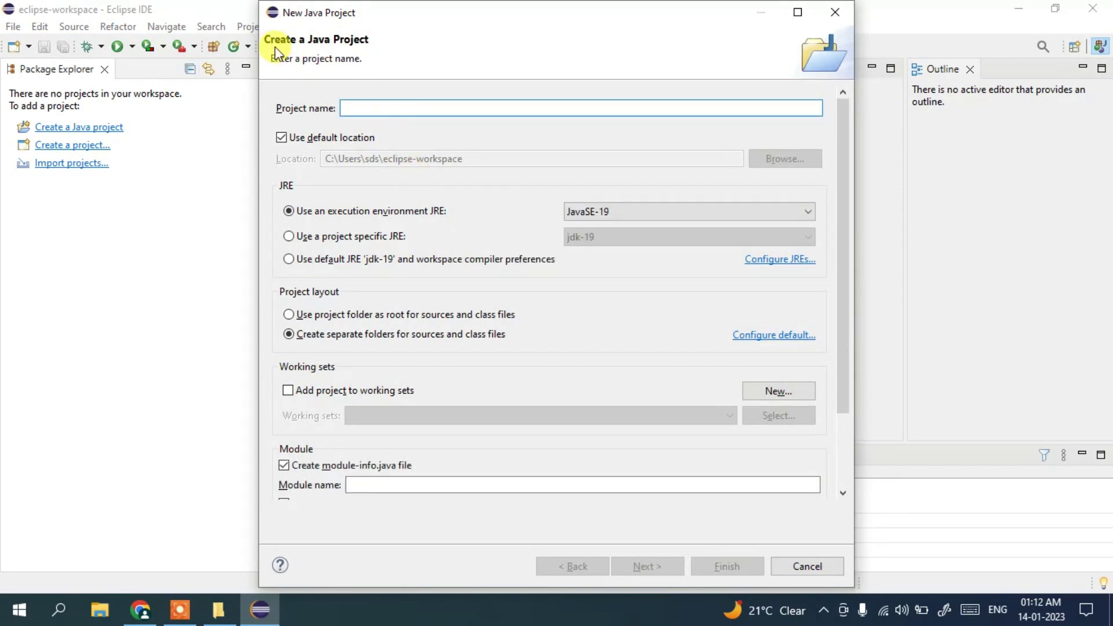
Create the 'helloall' project on JavaSE-19 without a module-info.java file
{"action": "left_click", "coordinate": [477, 110]}
{"action": "type", "text": "hell"}
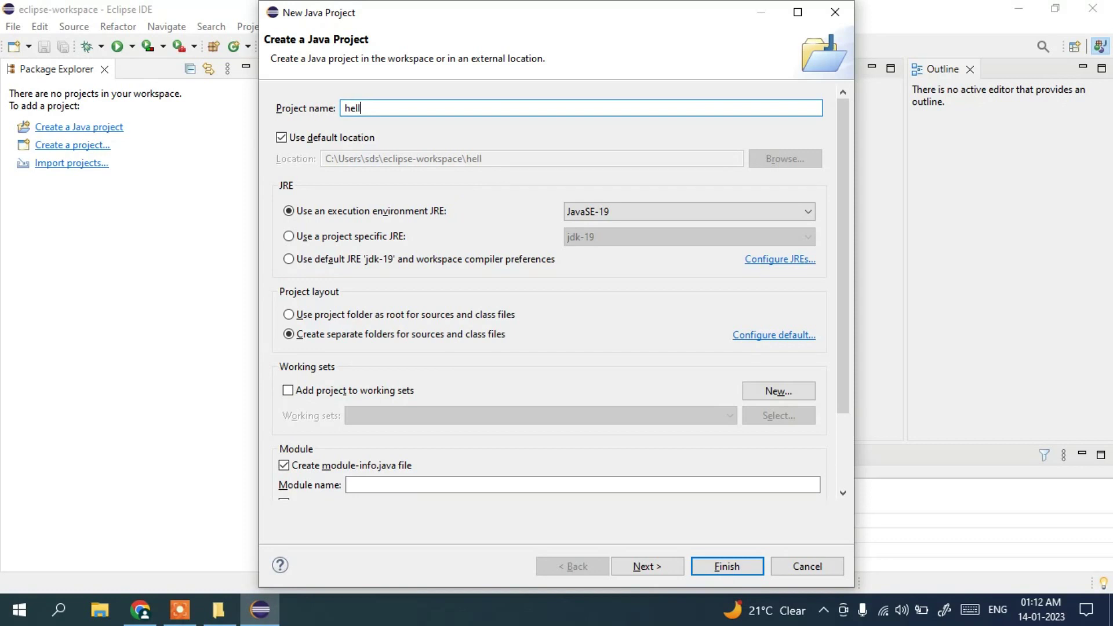
{"action": "type", "text": "oall"}
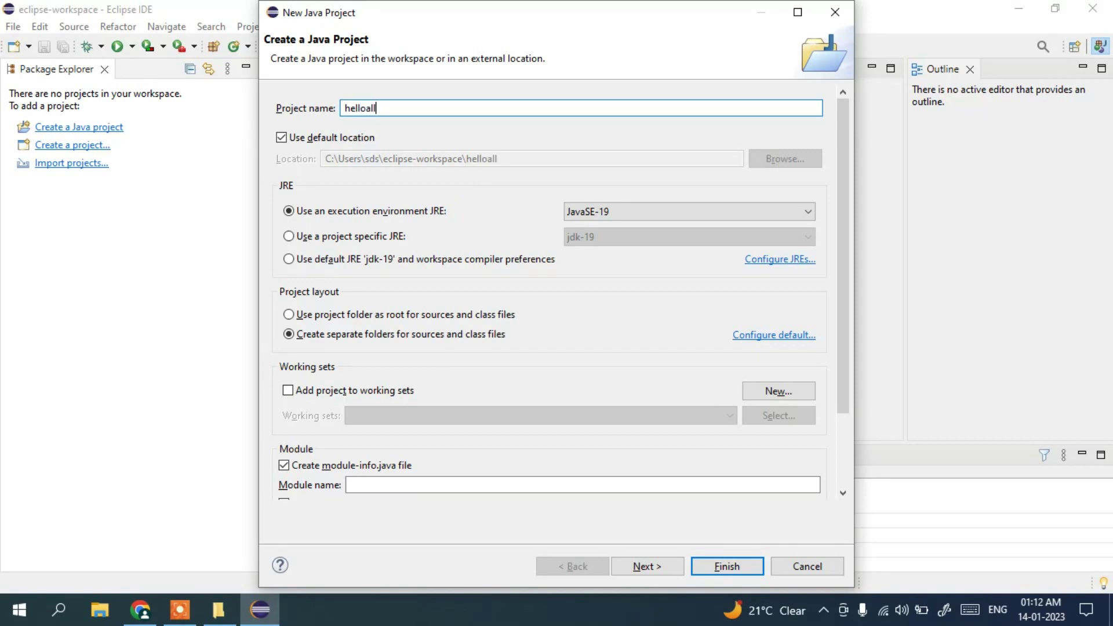
{"action": "left_click", "coordinate": [615, 220]}
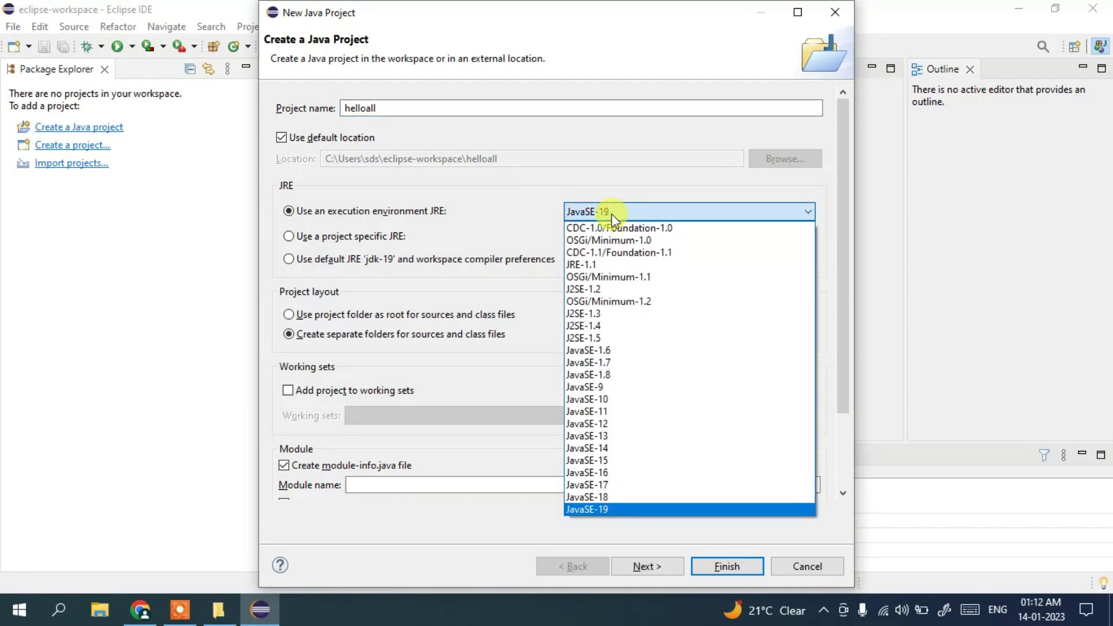
{"action": "left_click", "coordinate": [670, 214]}
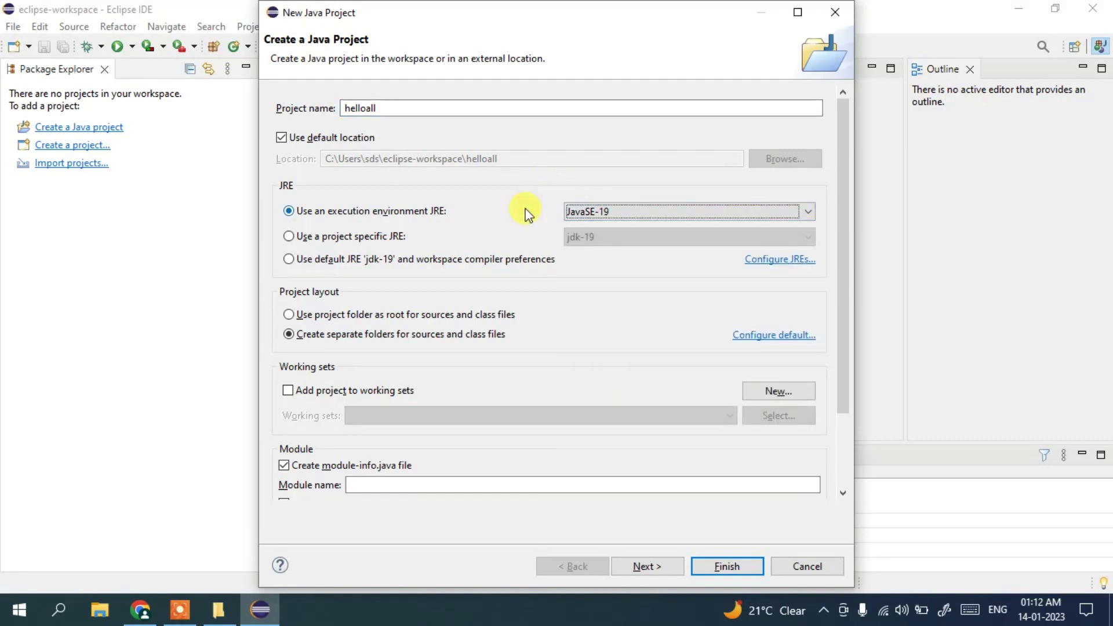
{"action": "scroll", "coordinate": [526, 213], "scroll_direction": "down", "scroll_amount": 3}
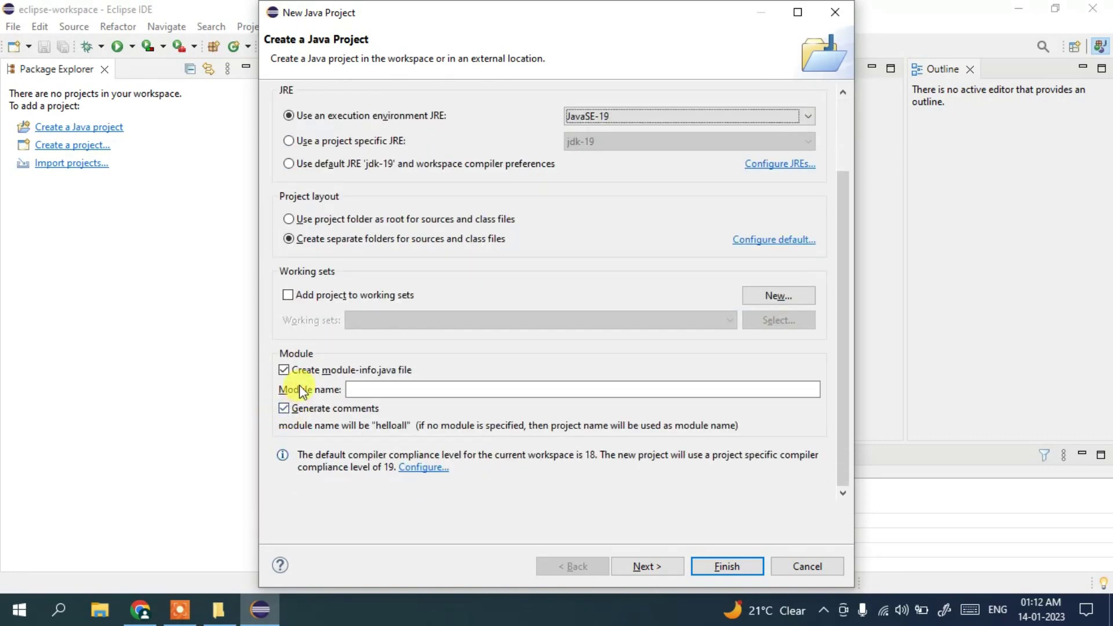
{"action": "left_click", "coordinate": [318, 369]}
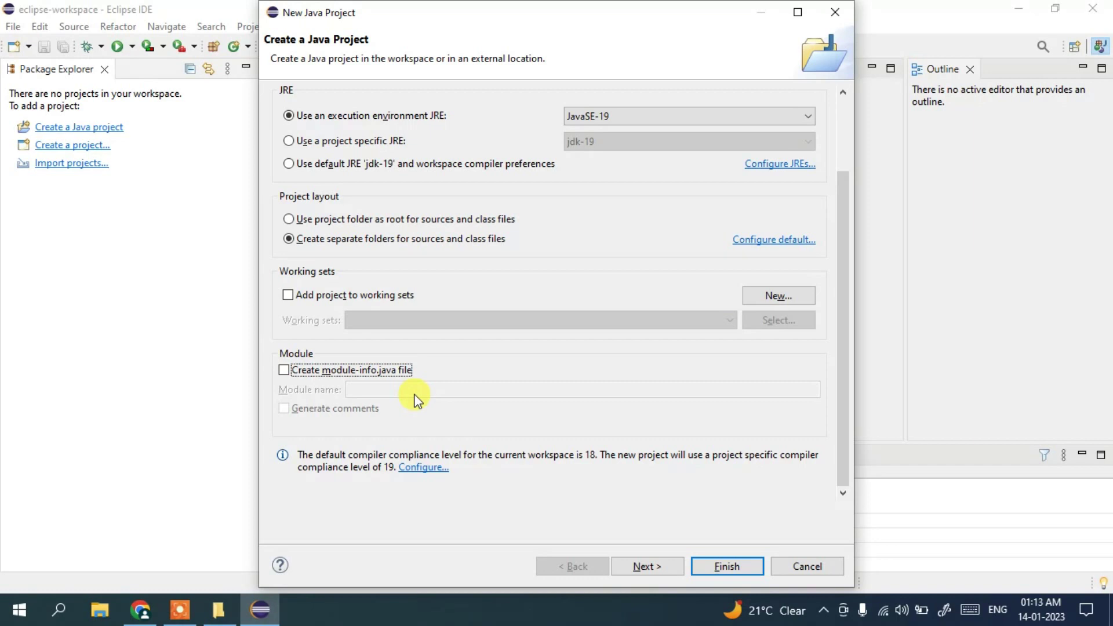
{"action": "scroll", "coordinate": [414, 394], "scroll_direction": "up", "scroll_amount": 3}
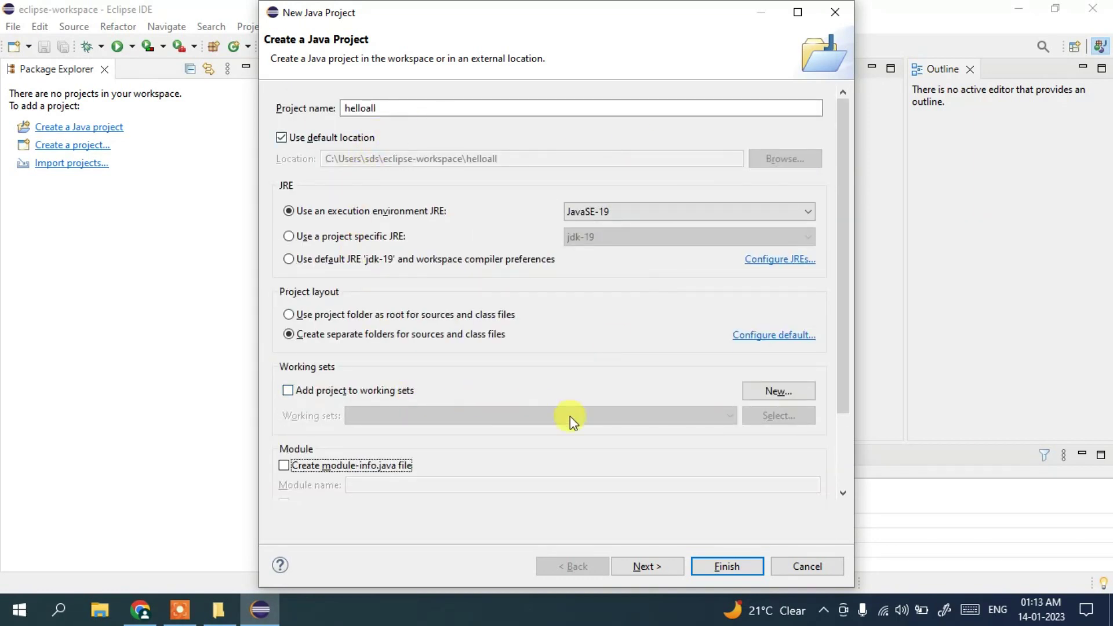
{"action": "scroll", "coordinate": [569, 419], "scroll_direction": "down", "scroll_amount": 3}
{"action": "left_click", "coordinate": [730, 566]}
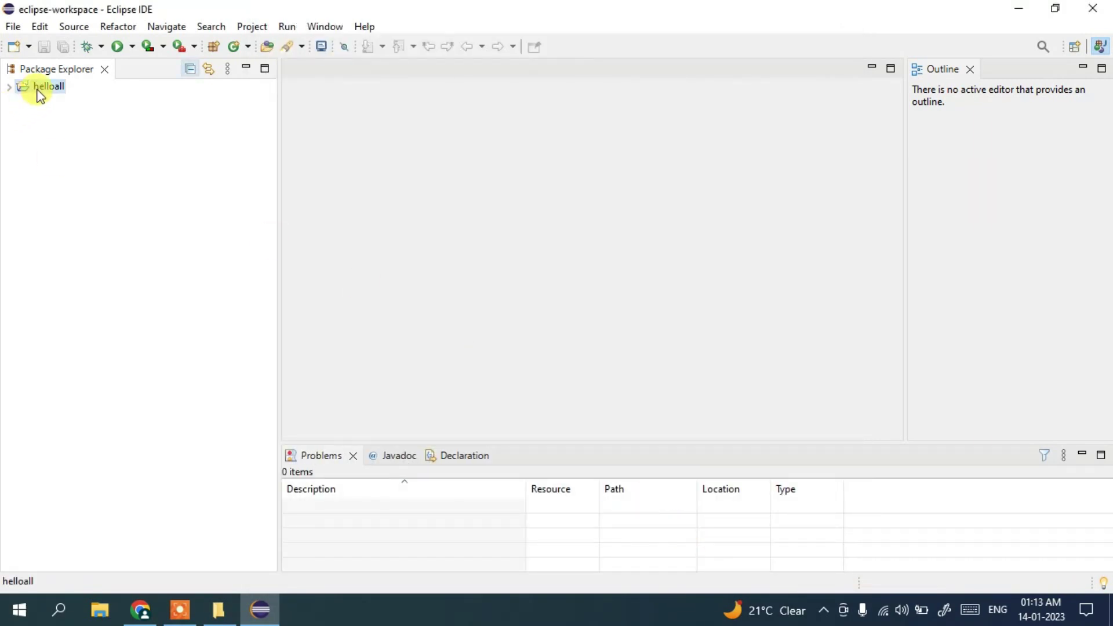
Expand helloall and bring up the New submenu for its src folder
{"action": "left_click", "coordinate": [9, 87]}
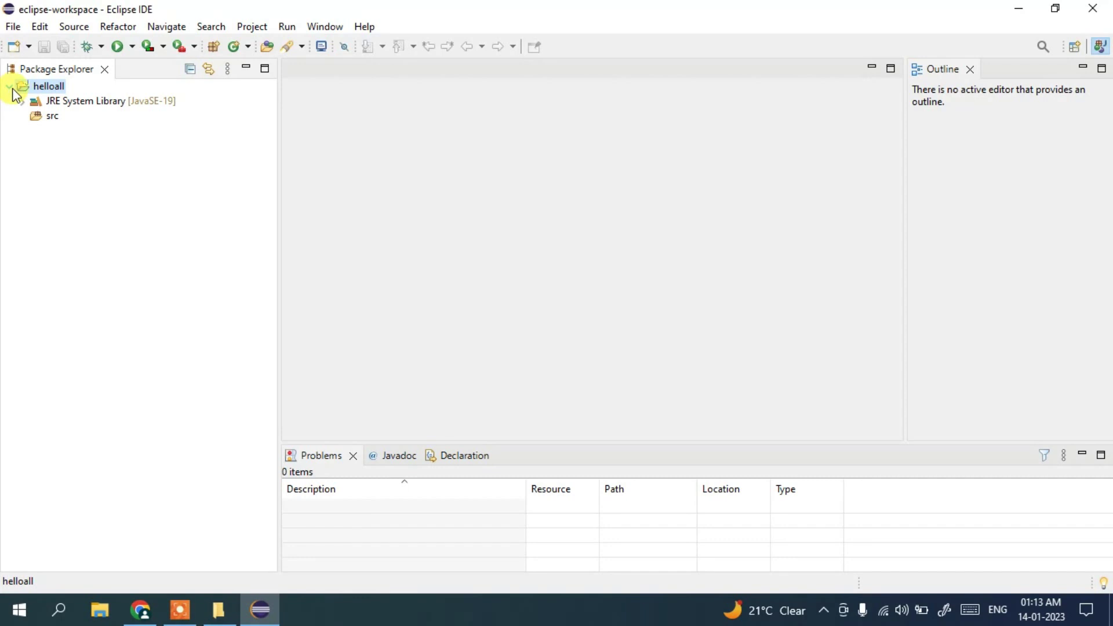
{"action": "left_click", "coordinate": [53, 118]}
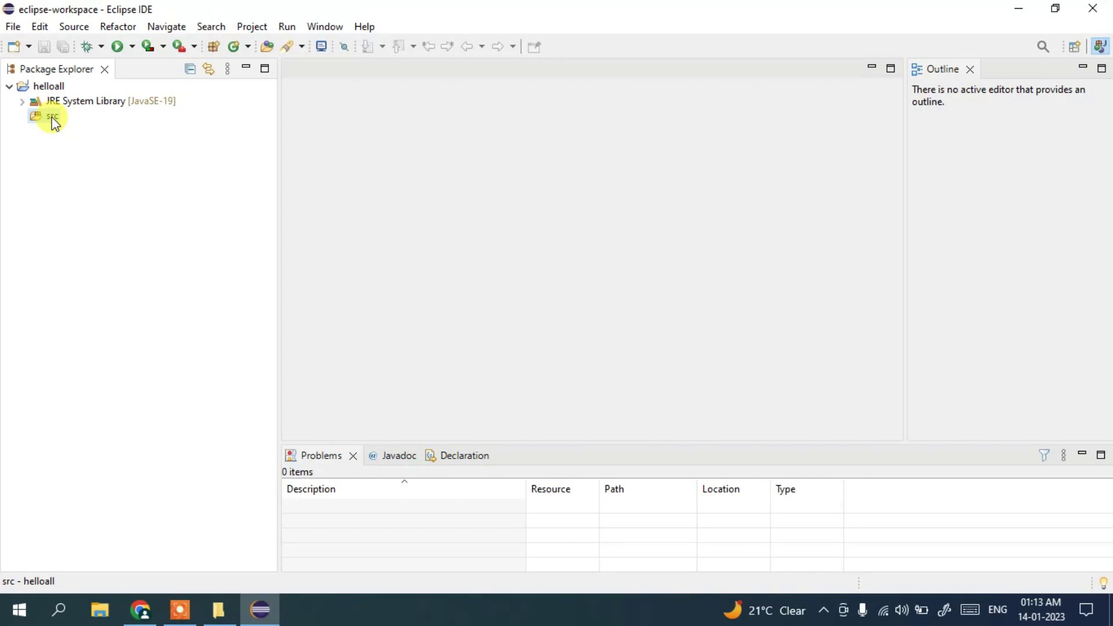
{"action": "right_click", "coordinate": [51, 117]}
{"action": "mouse_move", "coordinate": [104, 122]}
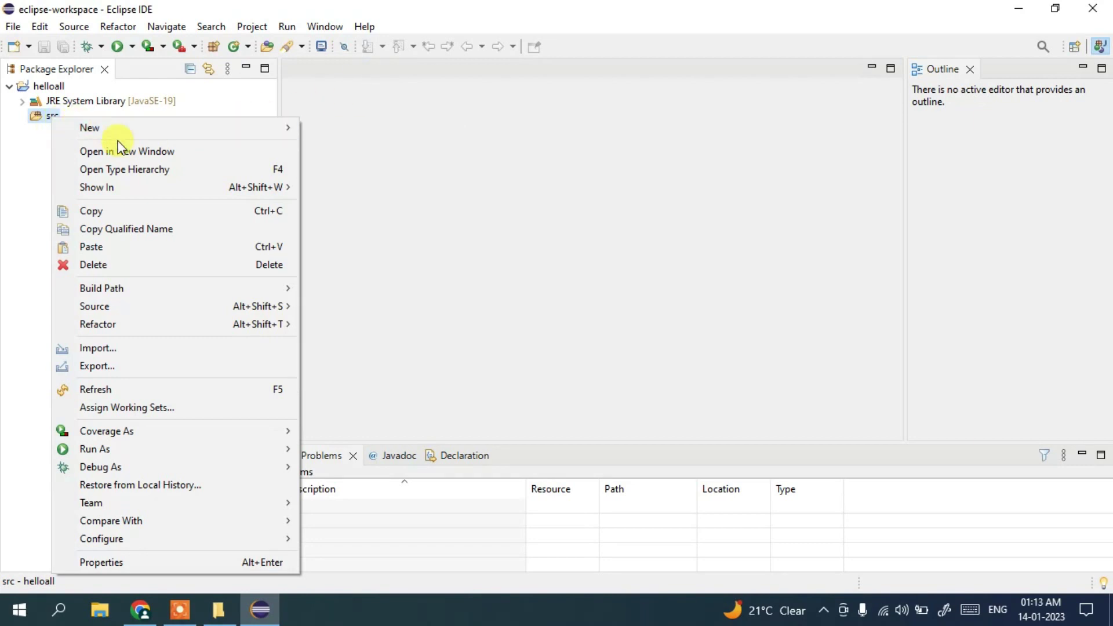
{"action": "mouse_move", "coordinate": [138, 126]}
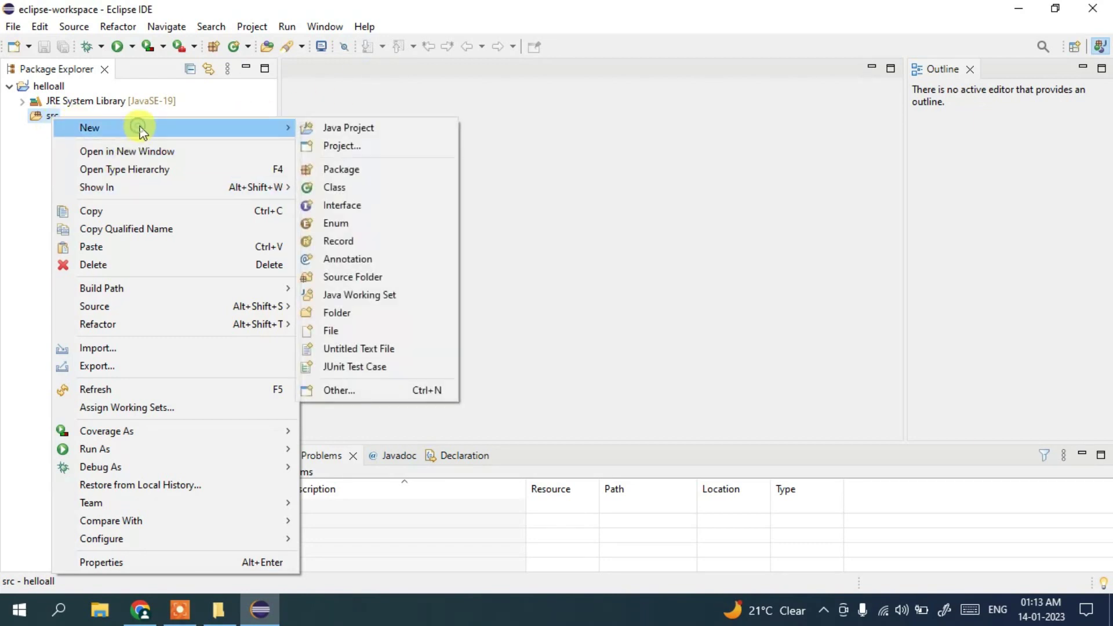
Create class HelloAll in src with a public static void main(String[] args) stub
{"action": "left_click", "coordinate": [341, 189]}
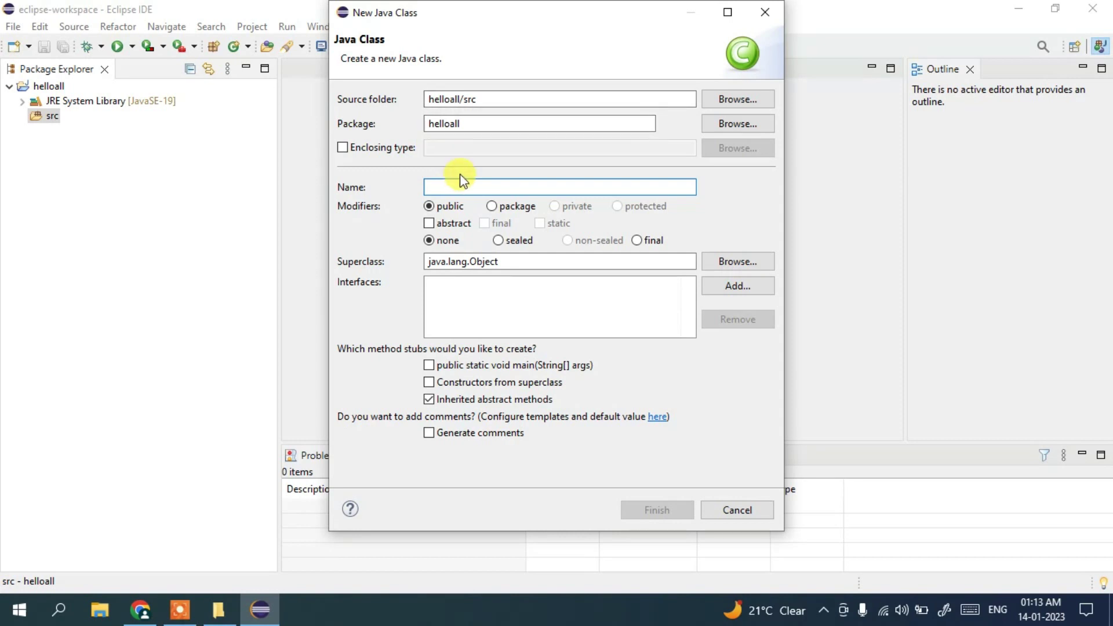
{"action": "type", "text": "Hel"}
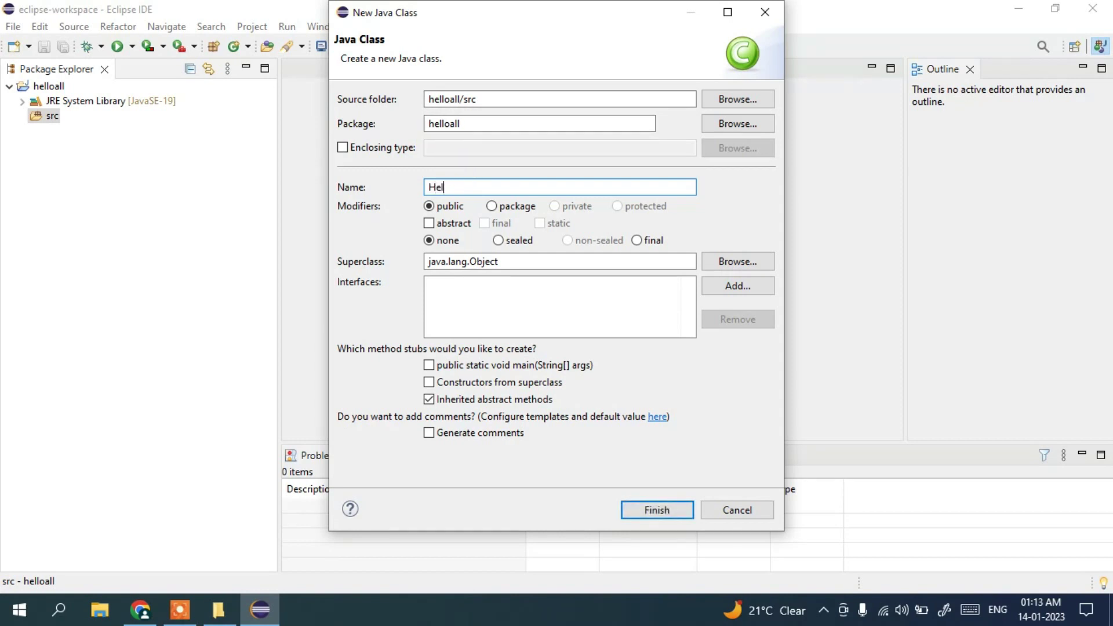
{"action": "type", "text": "loAll"}
{"action": "left_click", "coordinate": [447, 365]}
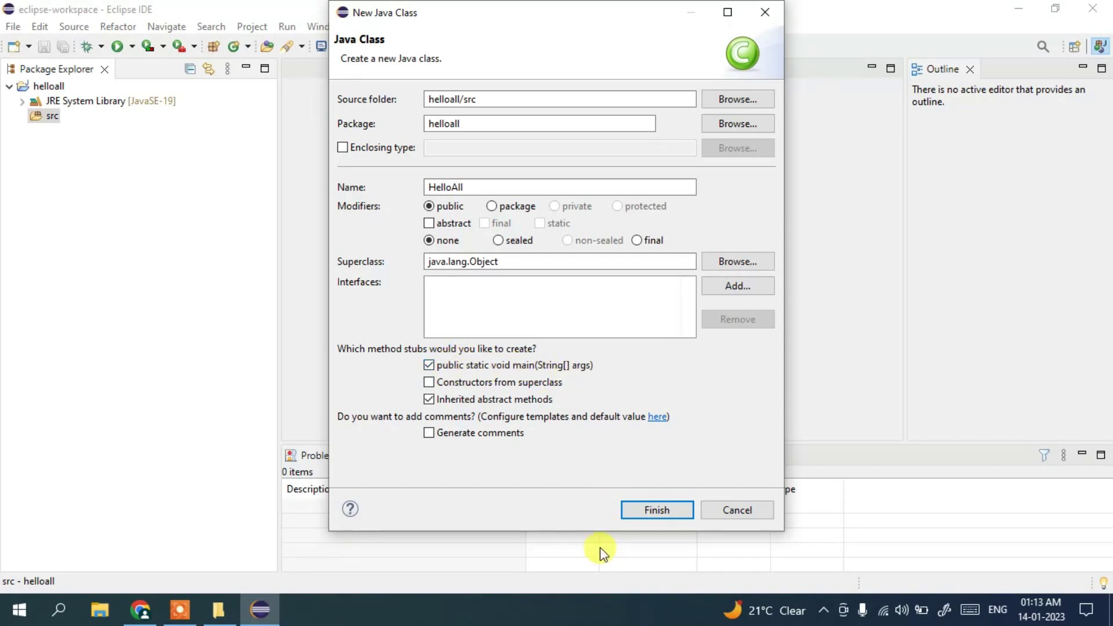
{"action": "left_click", "coordinate": [642, 506]}
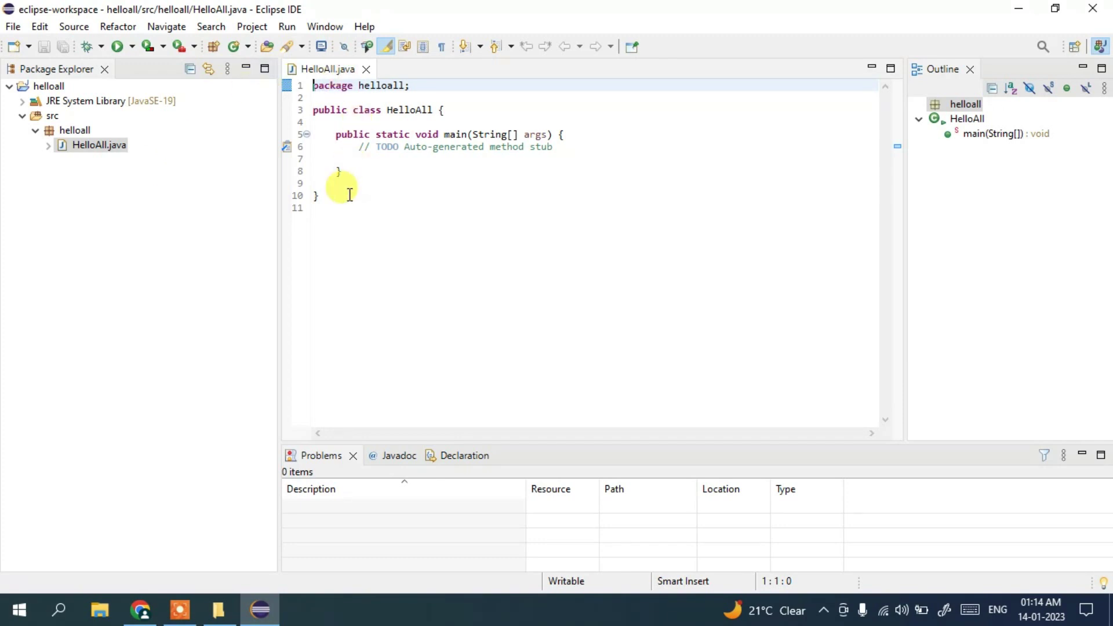
Place an indented caret on empty line 7 inside the main method
{"action": "double_click", "coordinate": [315, 194]}
{"action": "left_click", "coordinate": [324, 234]}
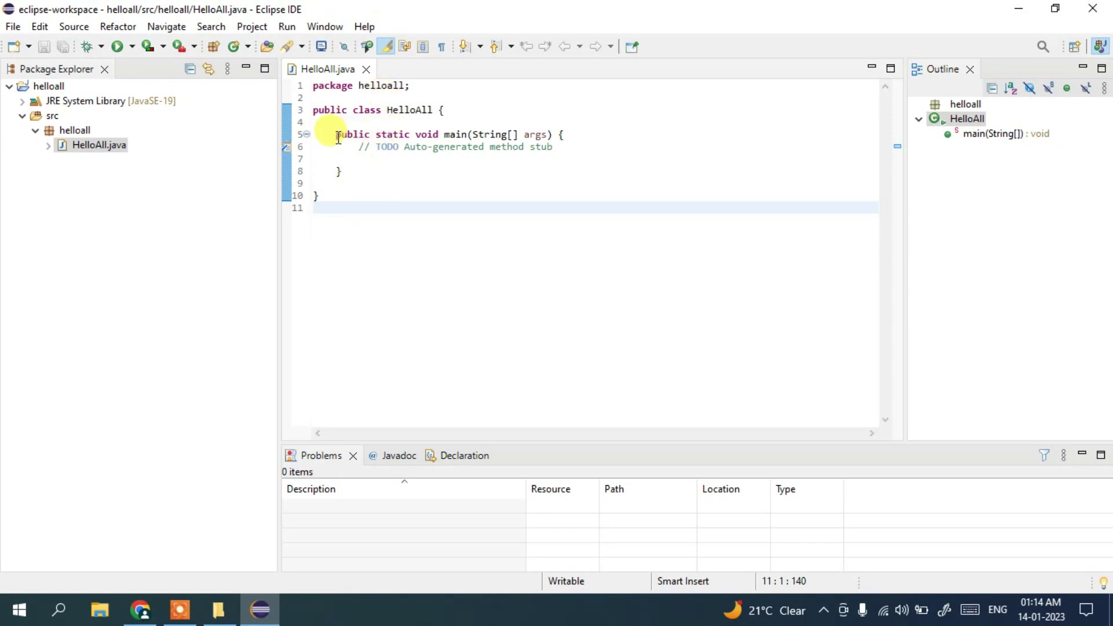
{"action": "left_click_drag", "start_coordinate": [338, 137], "coordinate": [433, 159]}
{"action": "left_click", "coordinate": [432, 160]}
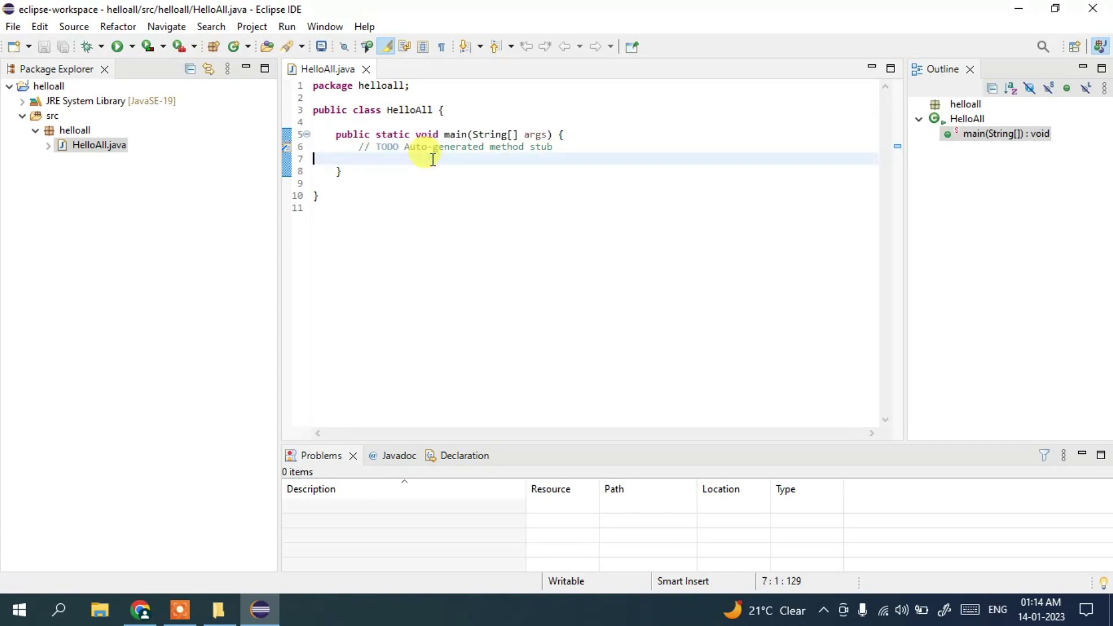
{"action": "key", "text": "Tab"}
{"action": "key", "text": "Tab"}
{"action": "key", "text": "Tab"}
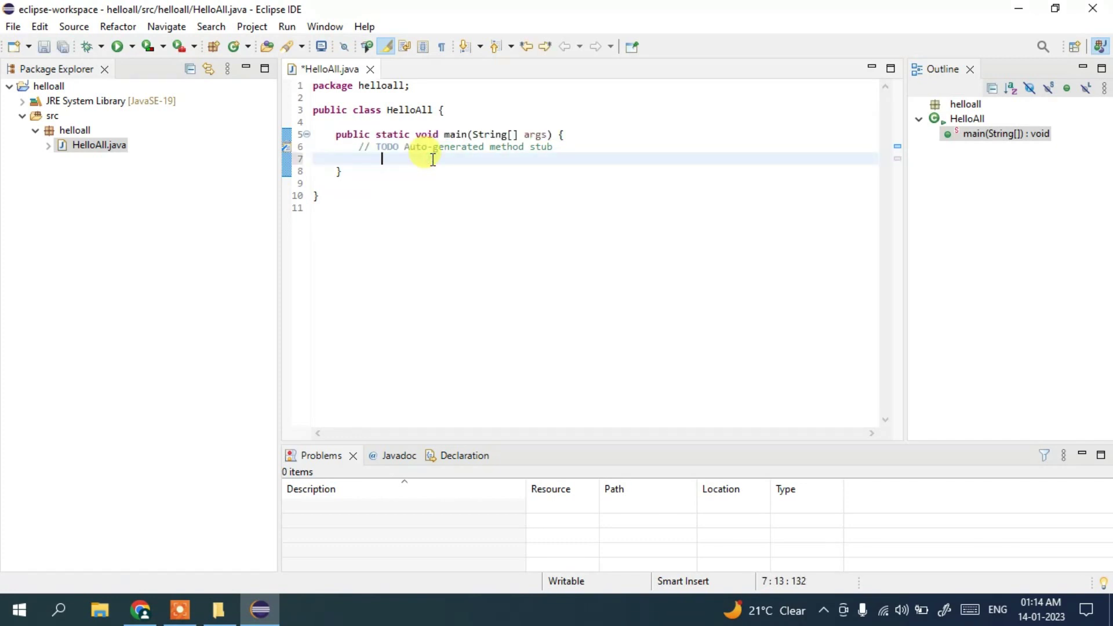
Write System.out.println("Hello World"); on line 7, then select the "Hello World" string
{"action": "type", "text": "System.out.println"}
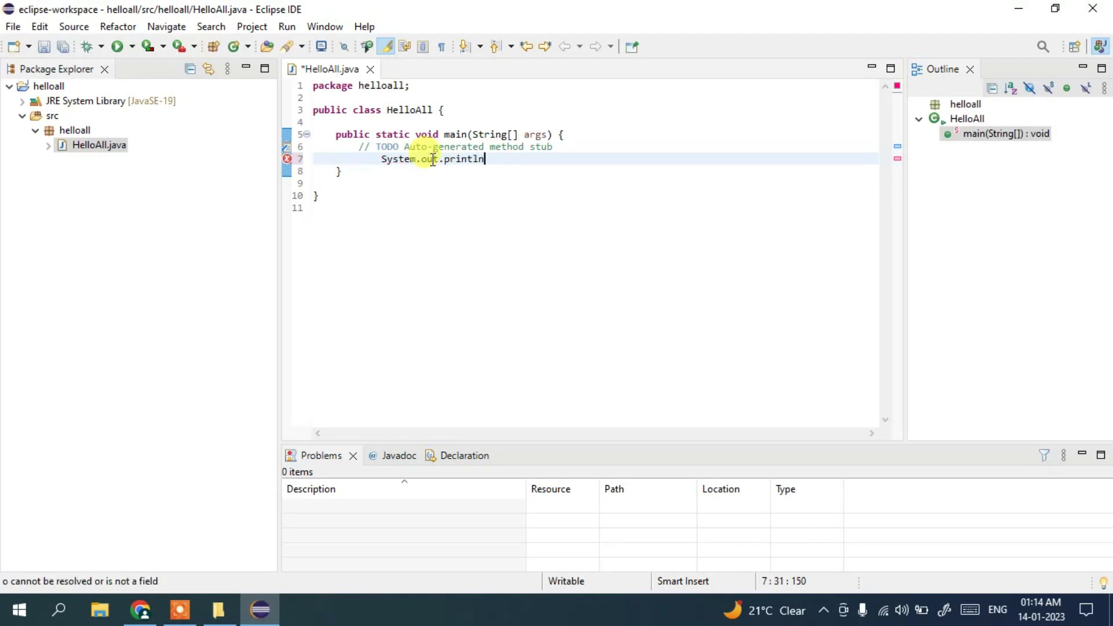
{"action": "type", "text": "(\"\");"}
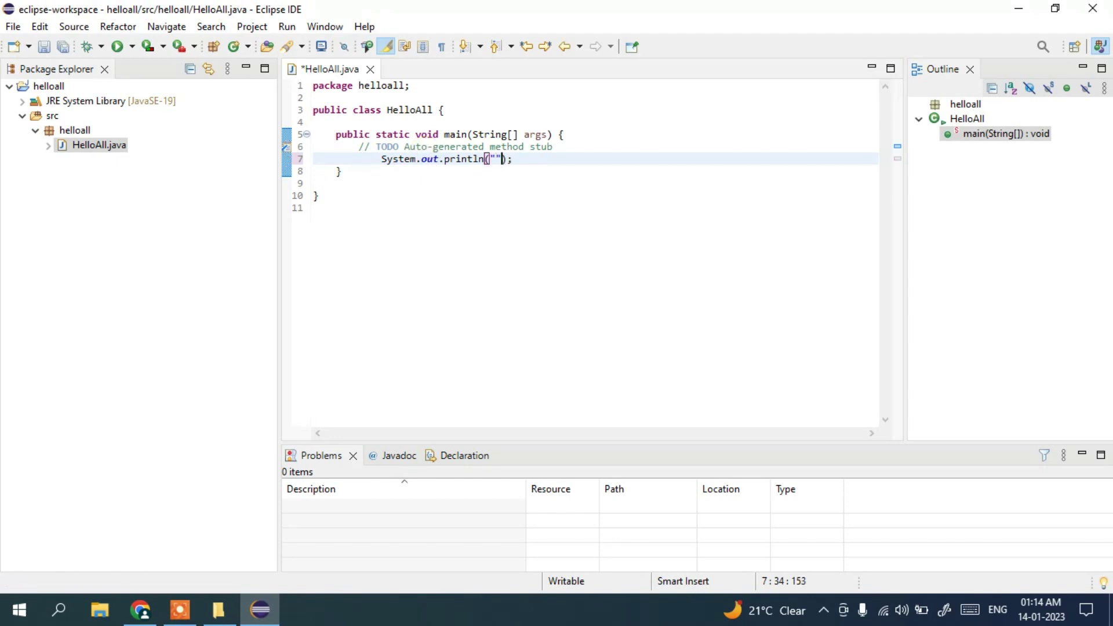
{"action": "key", "text": "Left"}
{"action": "type", "text": "Hello World"}
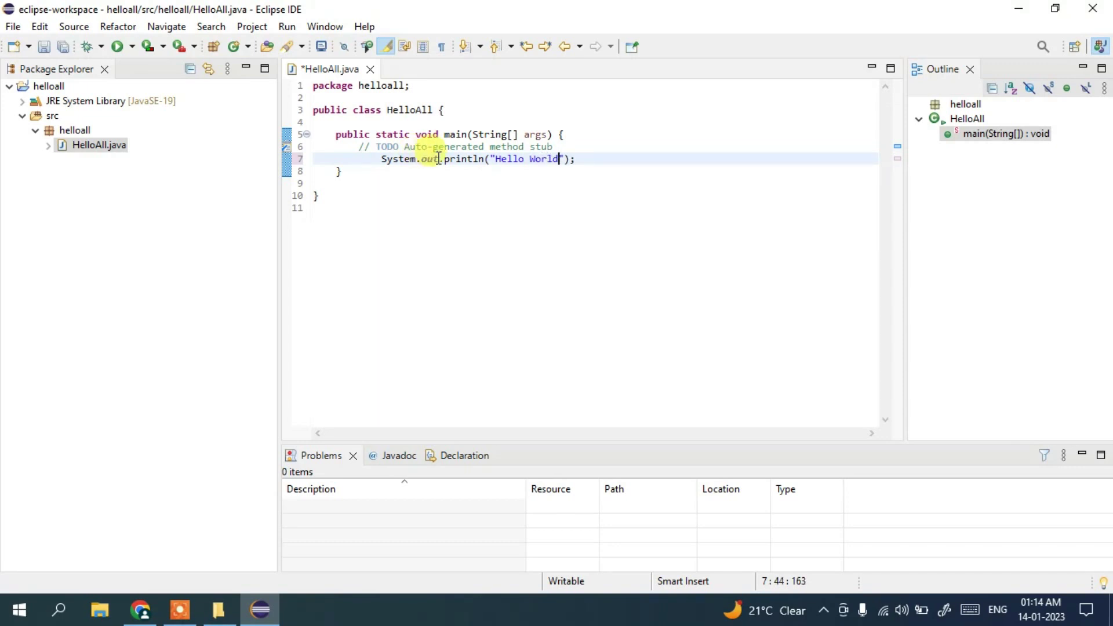
{"action": "double_click", "coordinate": [388, 159]}
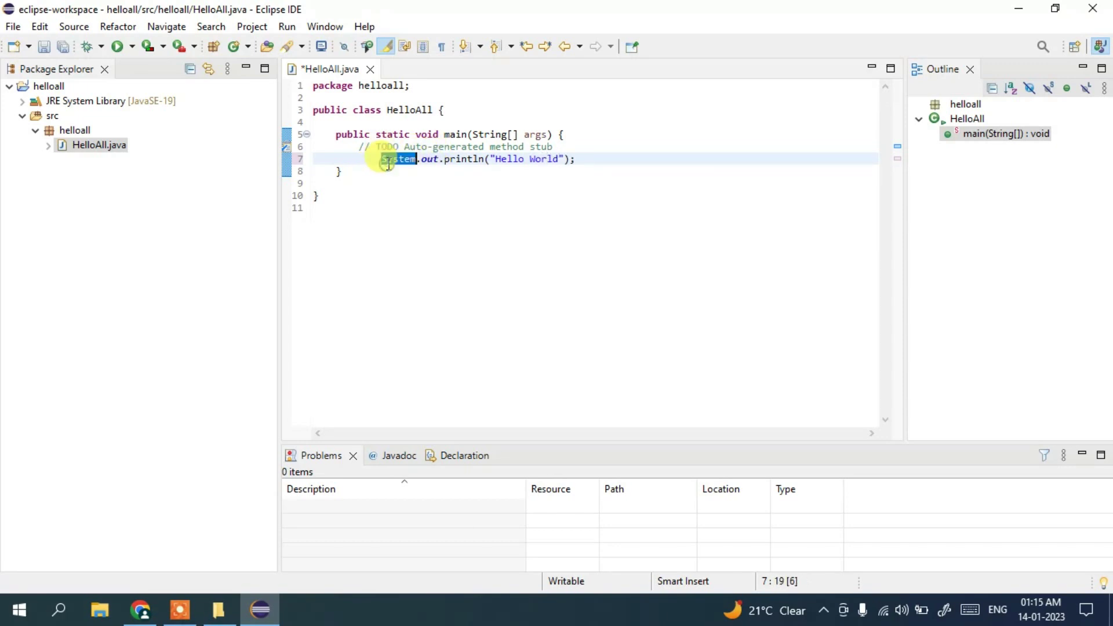
{"action": "left_click", "coordinate": [459, 164]}
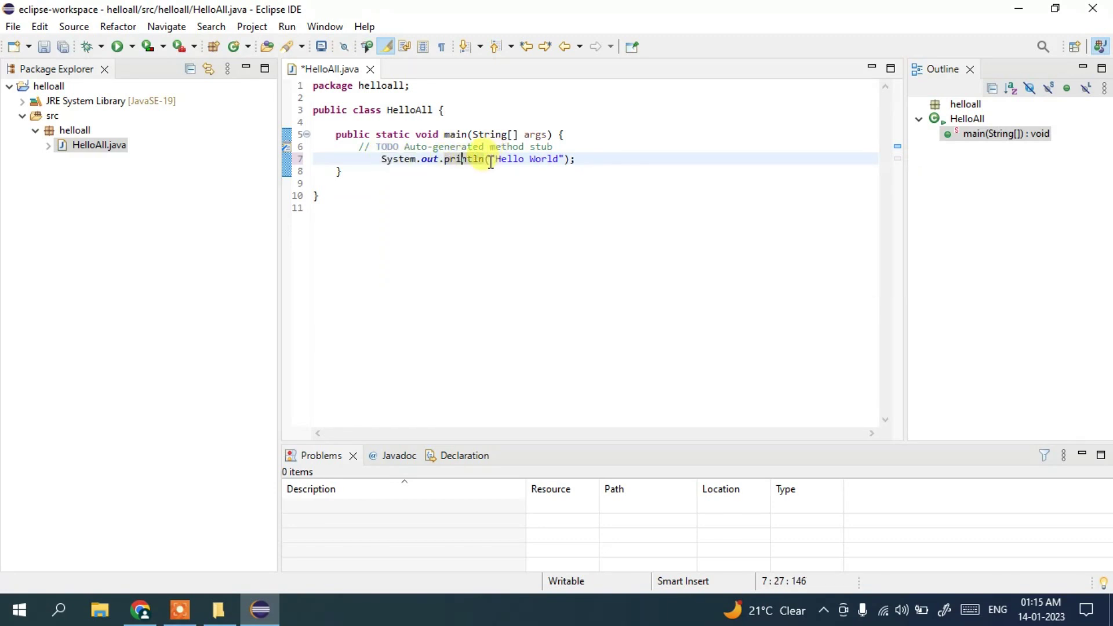
{"action": "left_click_drag", "start_coordinate": [490, 162], "coordinate": [550, 168]}
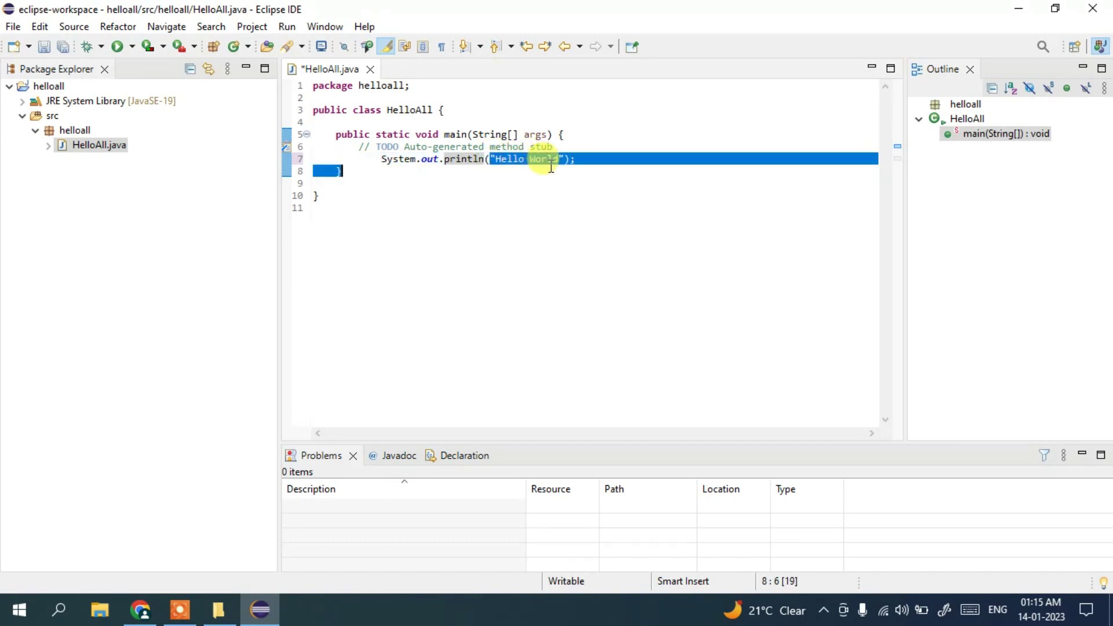
Run HelloAll, saving HelloAll.java when prompted before the launch
{"action": "left_click", "coordinate": [118, 47]}
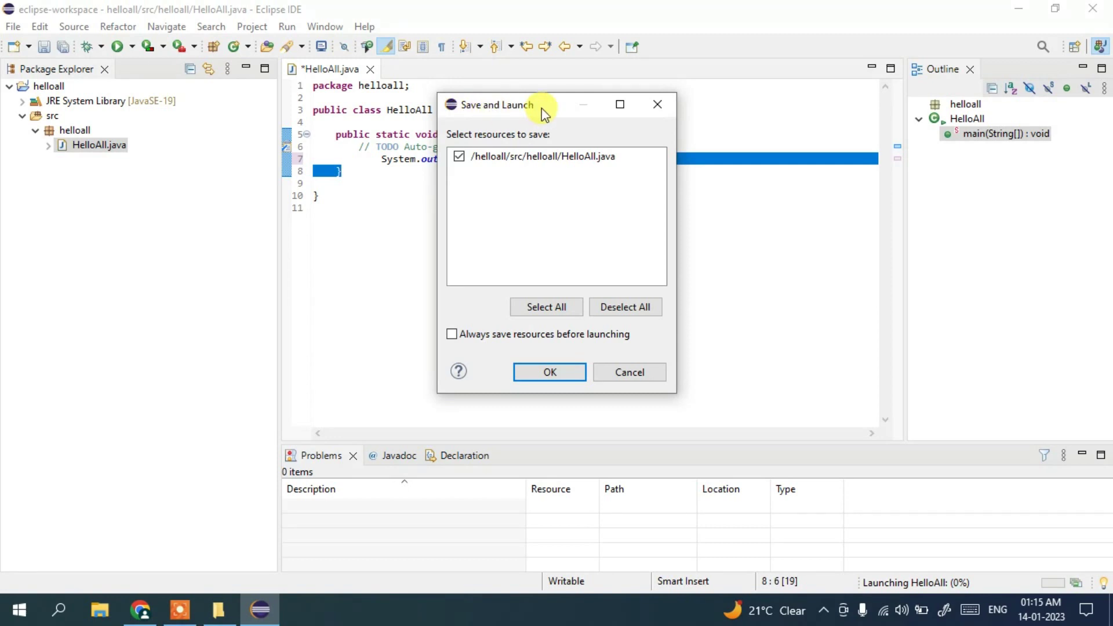
{"action": "left_click", "coordinate": [545, 374]}
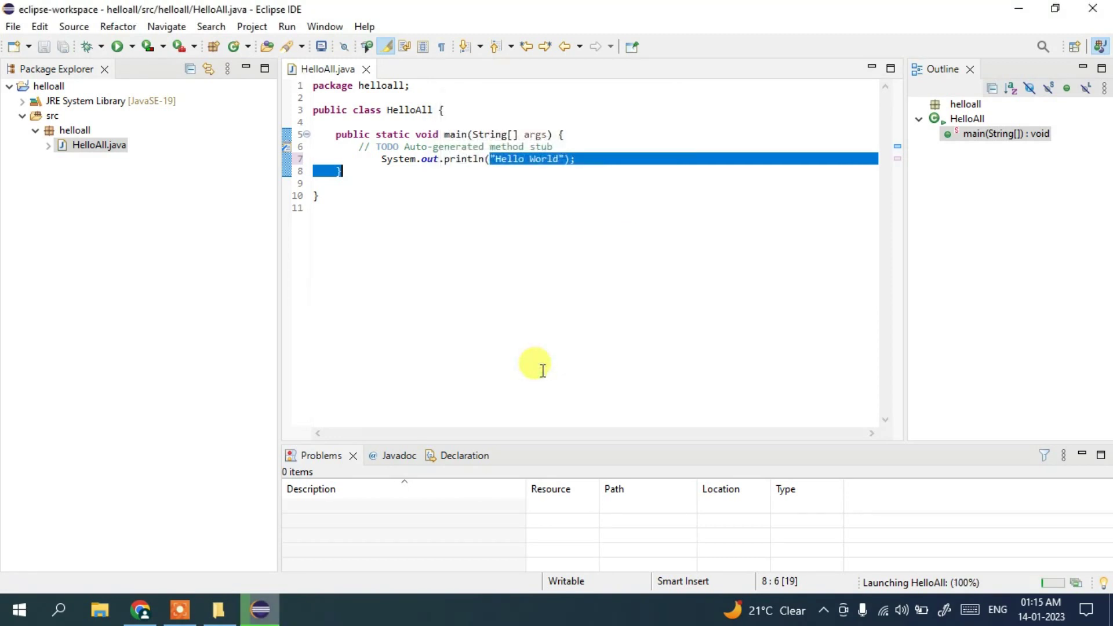